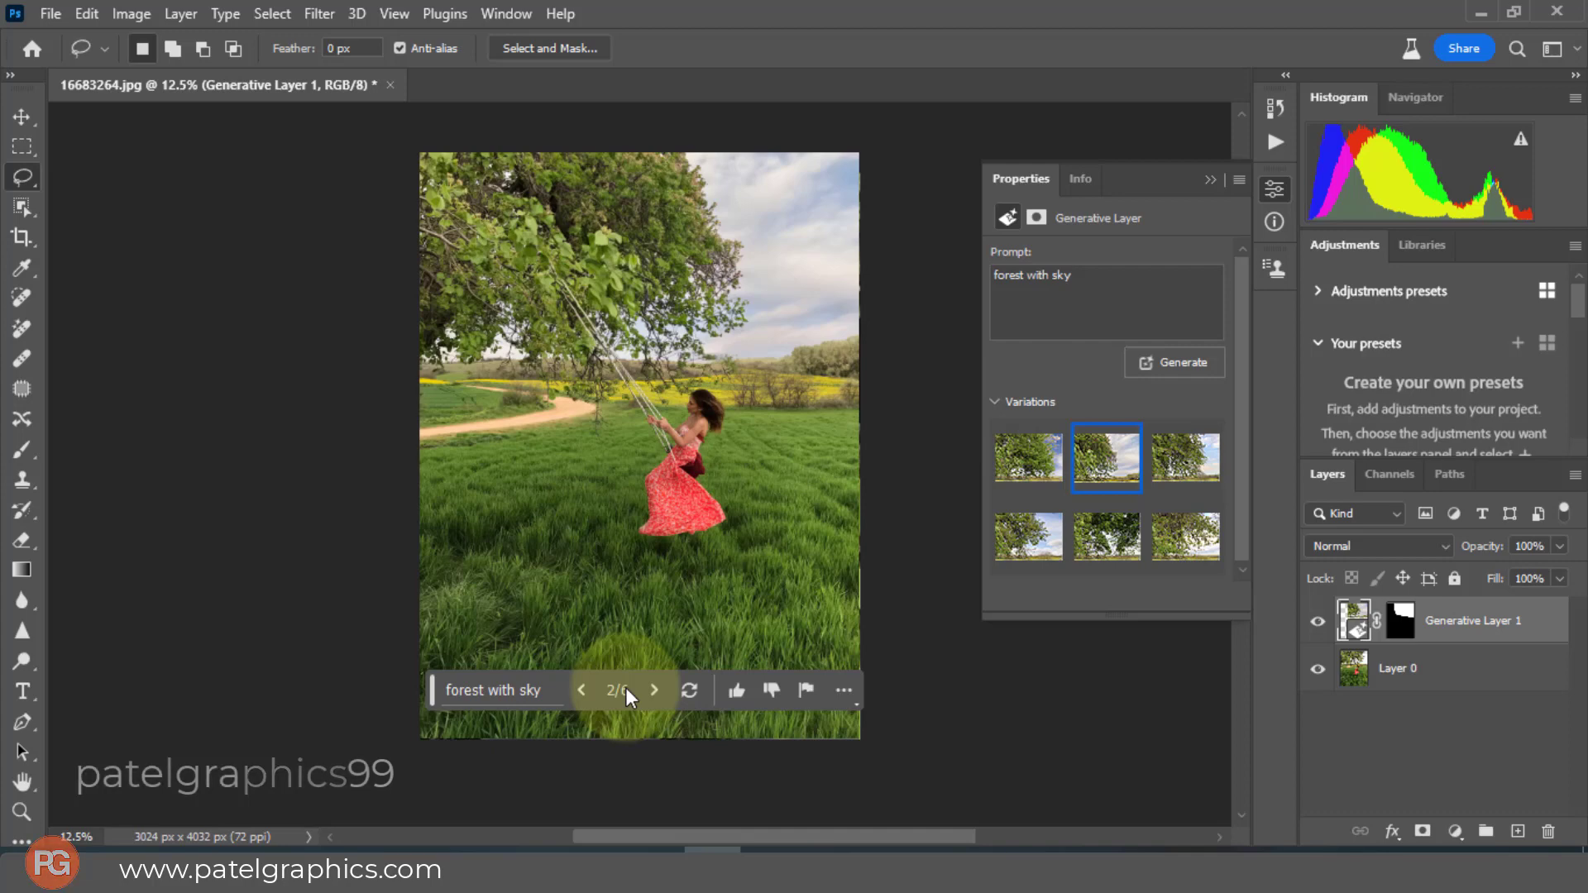
- Cycle through all the "forest with sky" variations and come back to the second one
{"action": "left_click", "coordinate": [653, 690]}
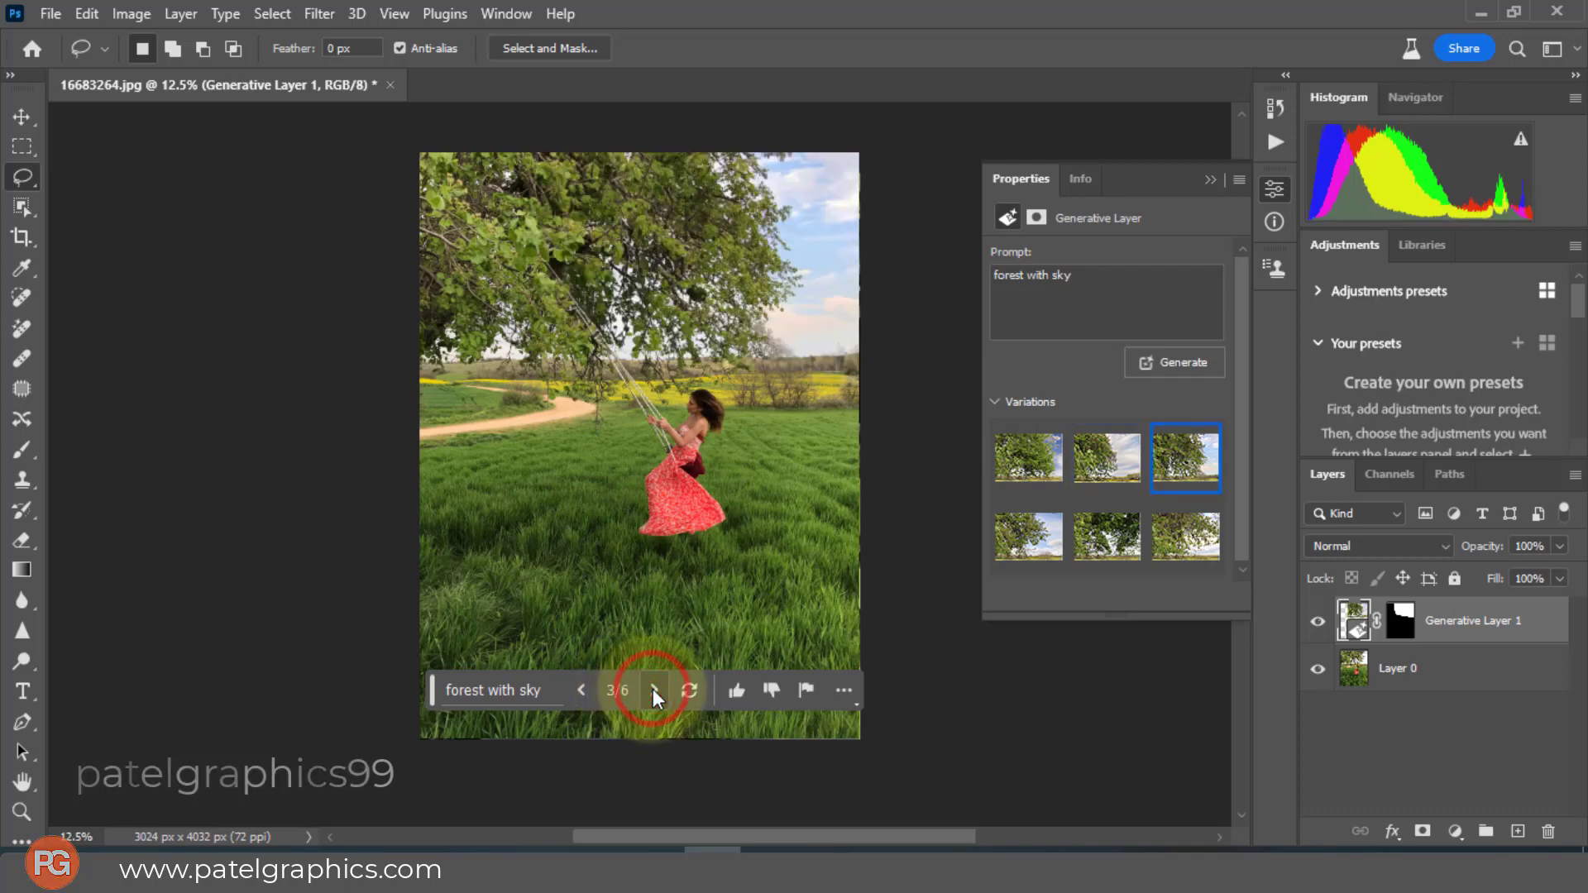
{"action": "left_click", "coordinate": [653, 691]}
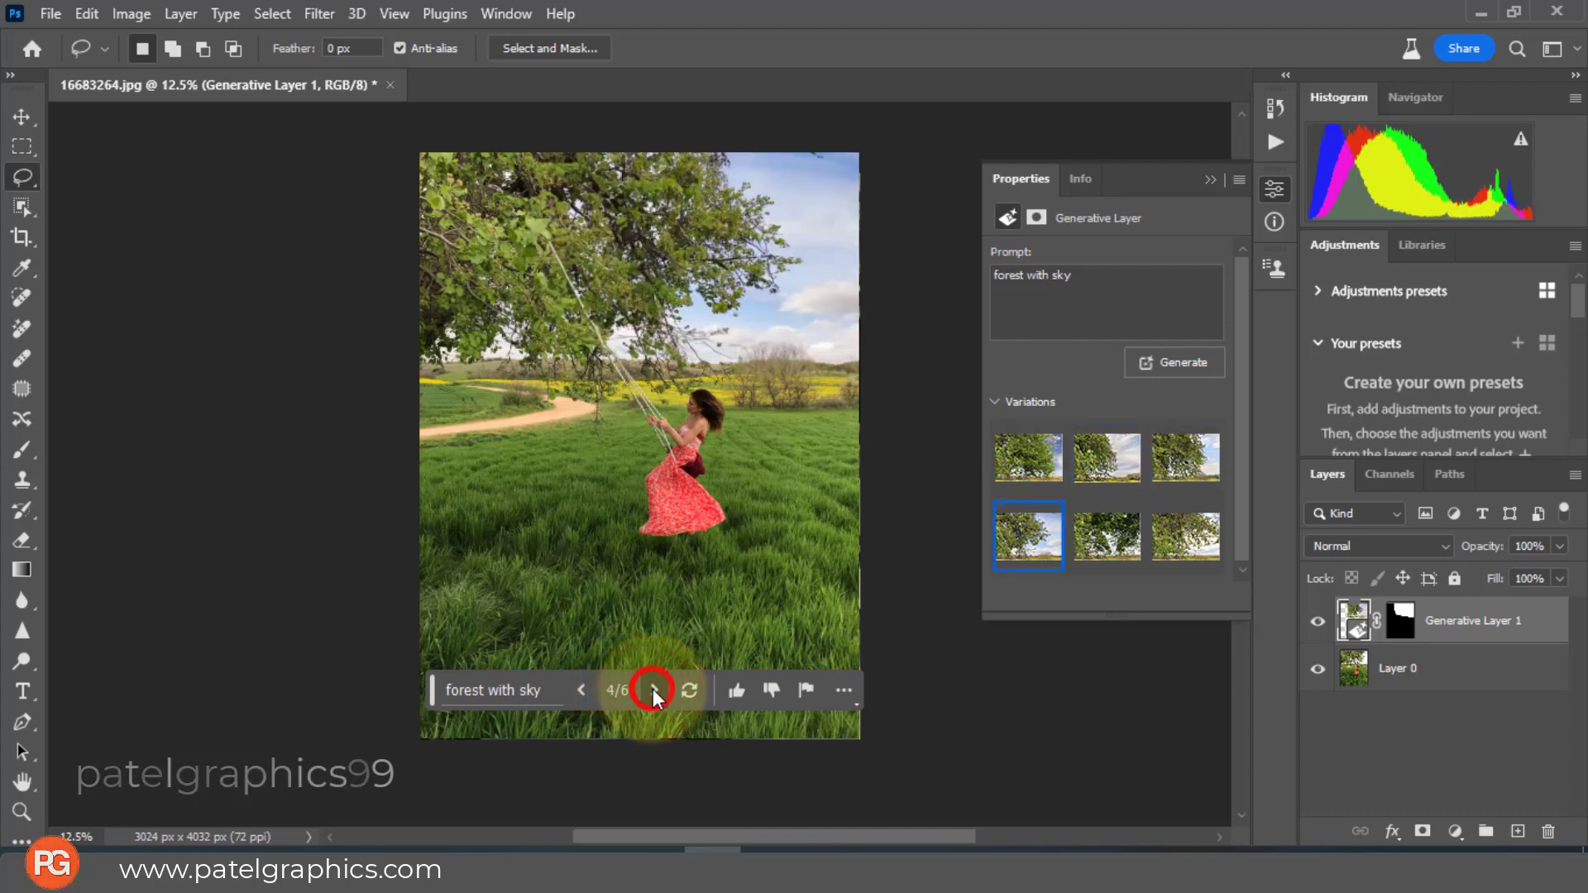
{"action": "left_click", "coordinate": [652, 690]}
{"action": "left_click", "coordinate": [652, 690]}
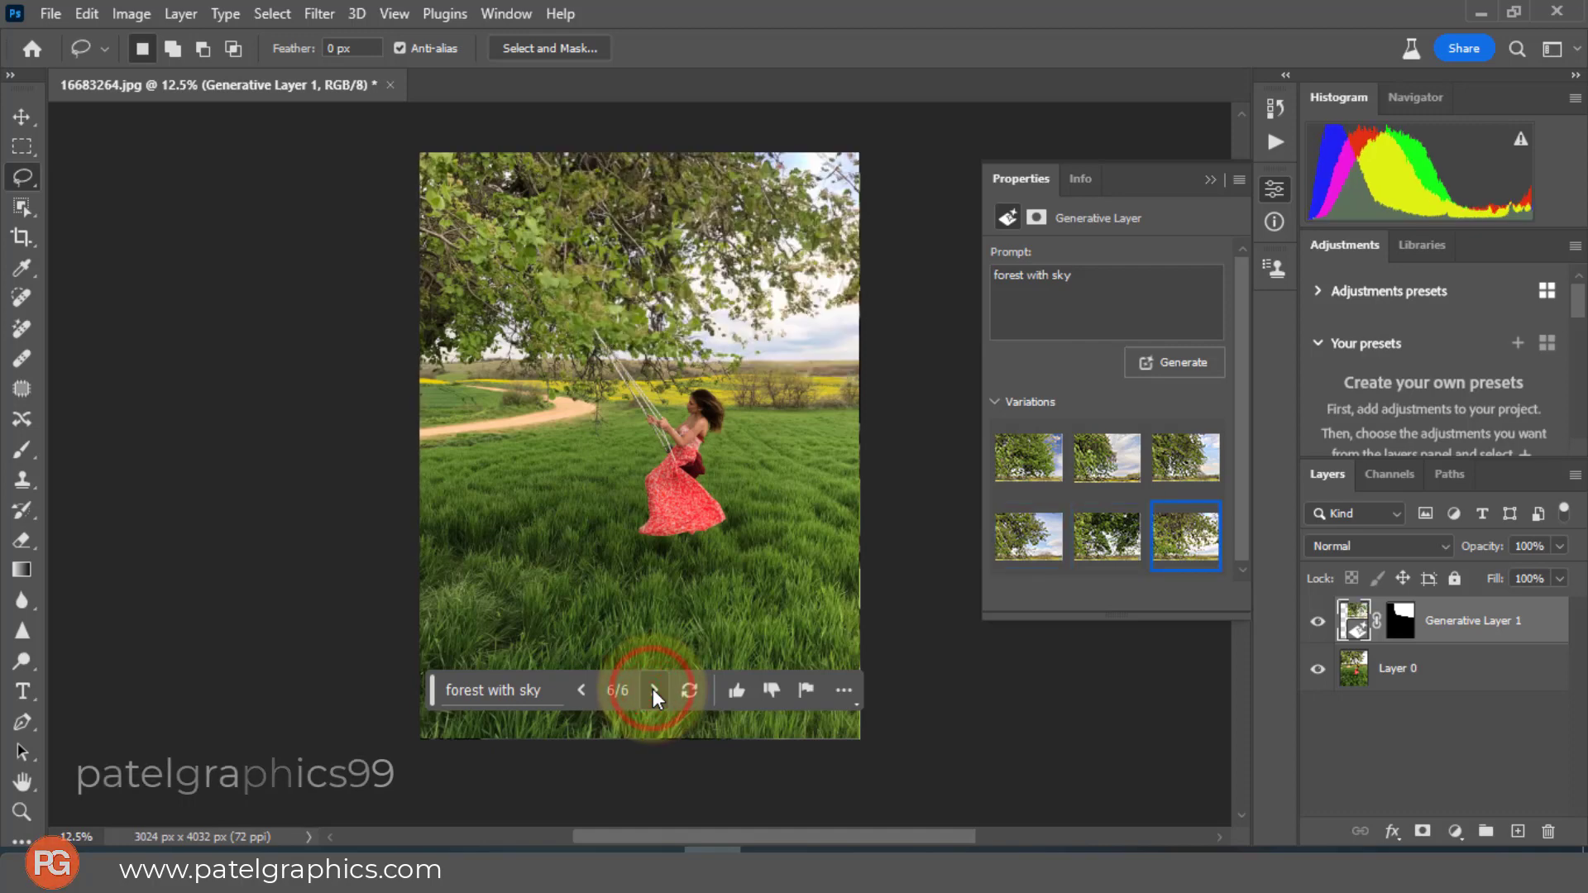
{"action": "left_click", "coordinate": [633, 692]}
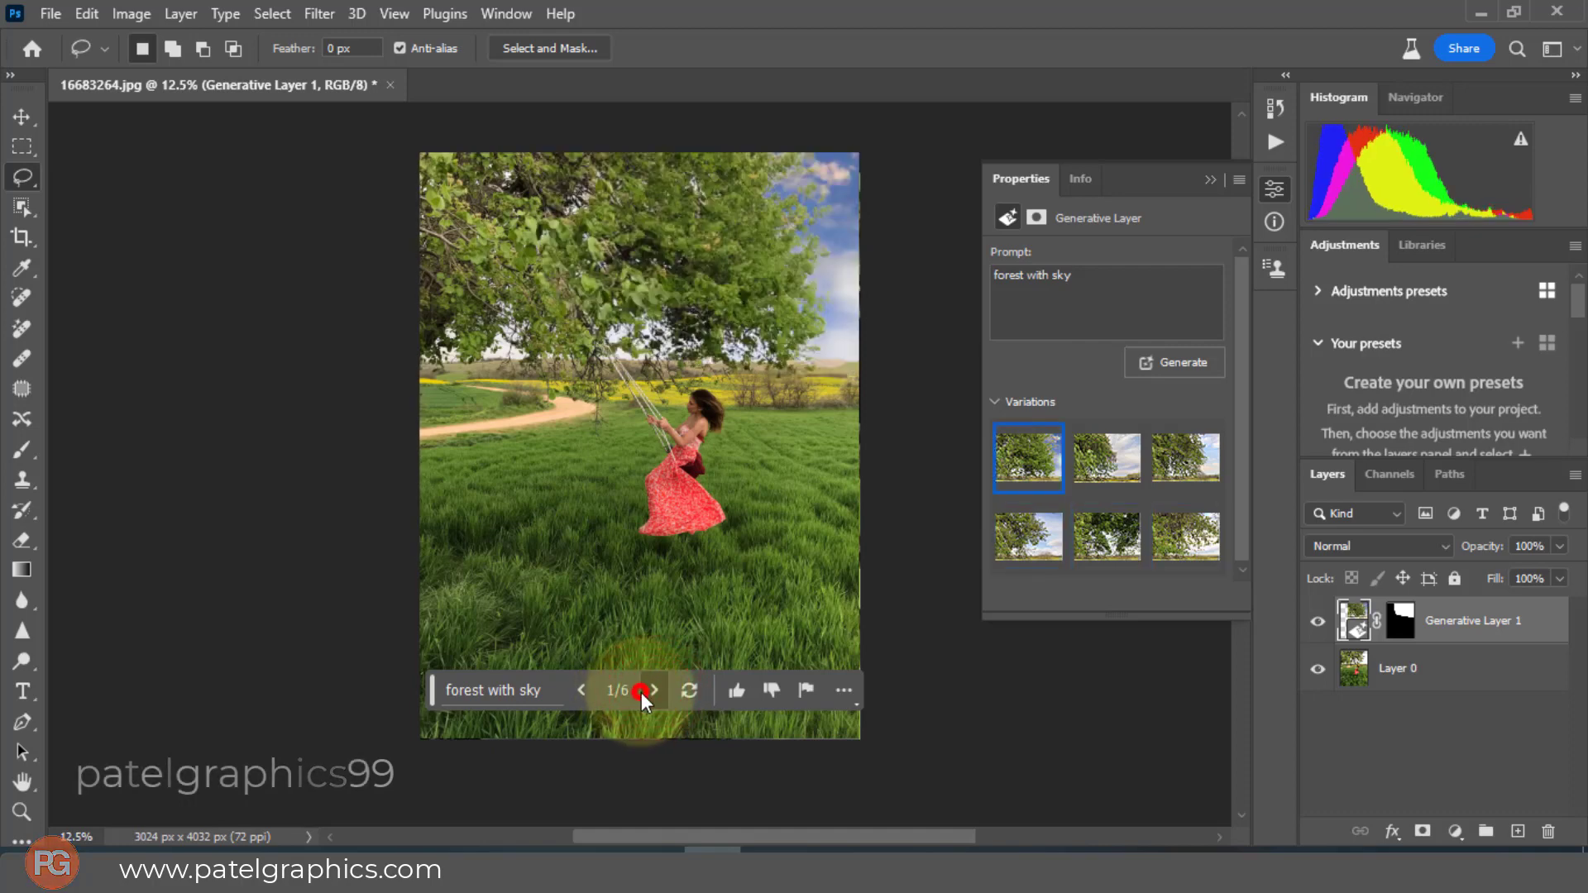
{"action": "left_click", "coordinate": [642, 693]}
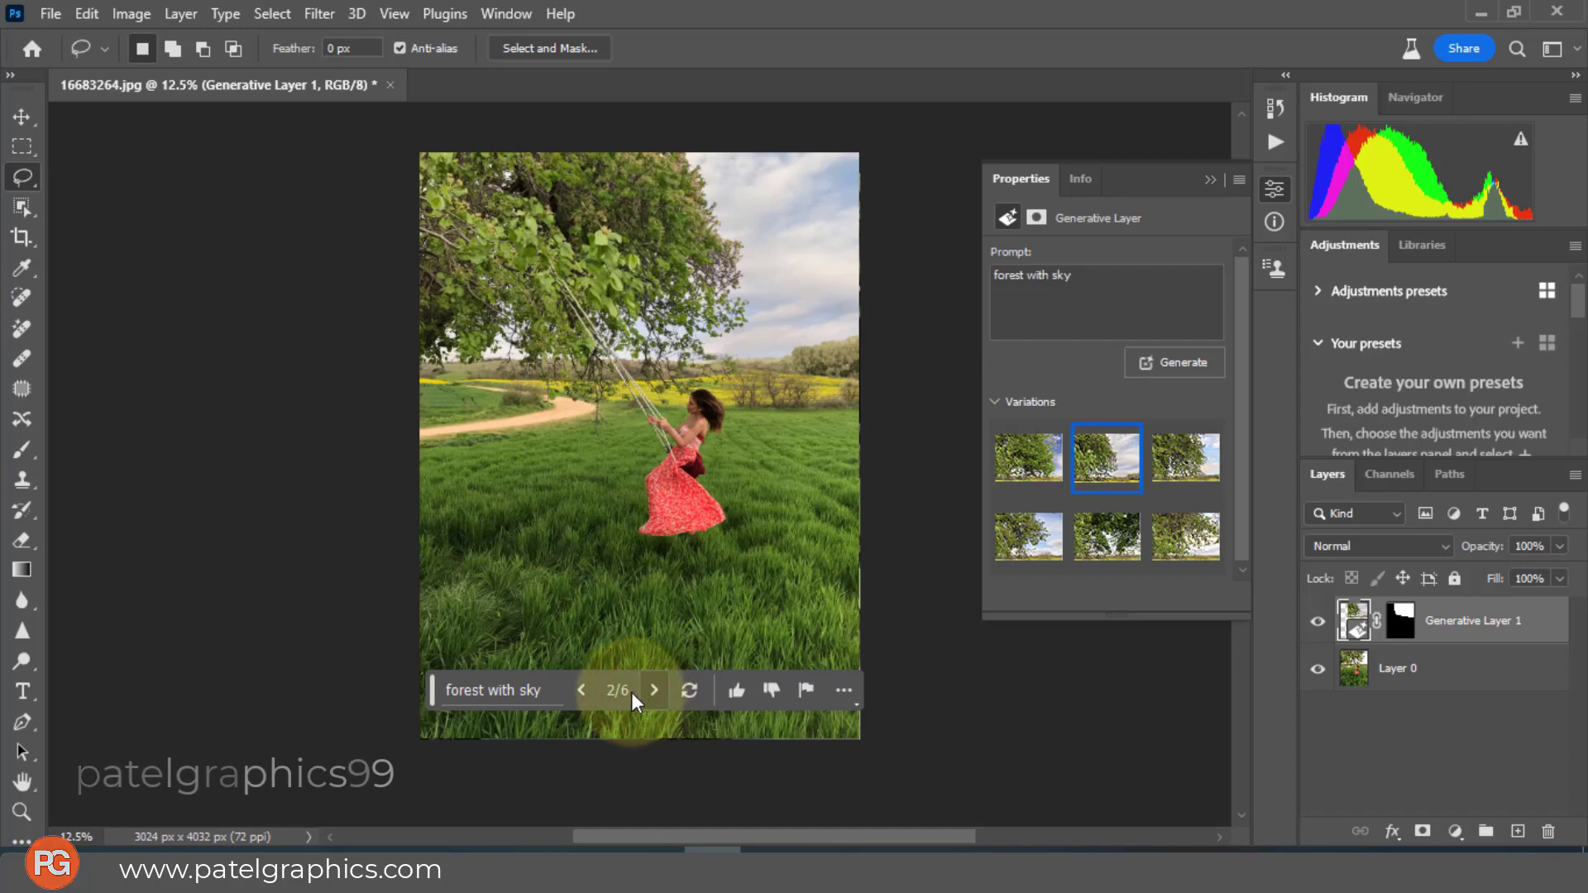
- Change the fill prompt to "forest big tree with sky" and generate new variations
{"action": "left_click", "coordinate": [485, 687]}
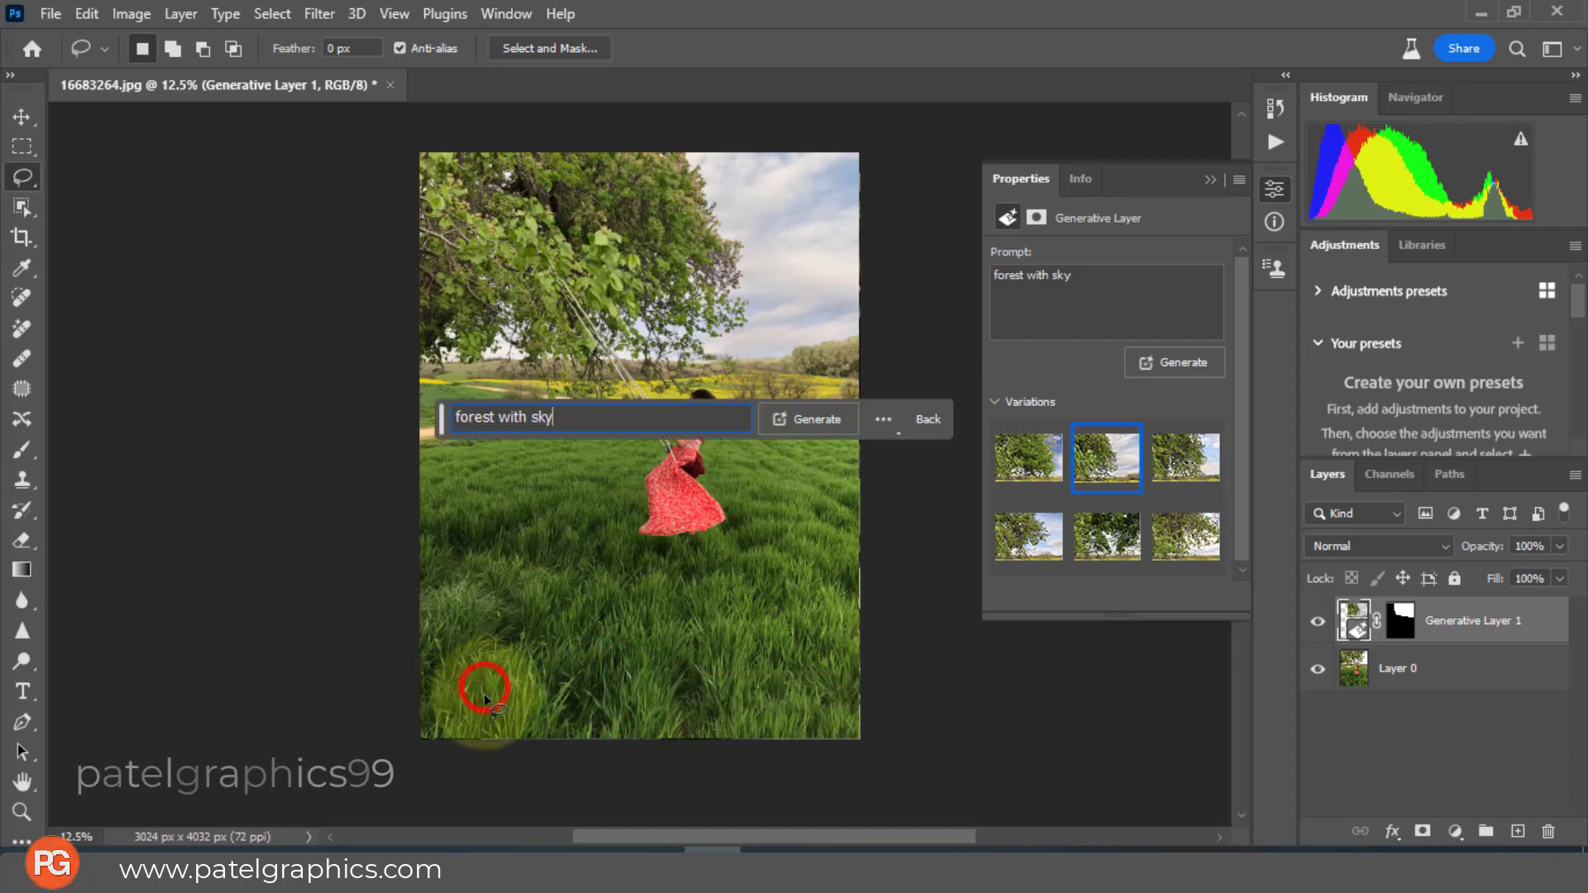
{"action": "left_click", "coordinate": [493, 417]}
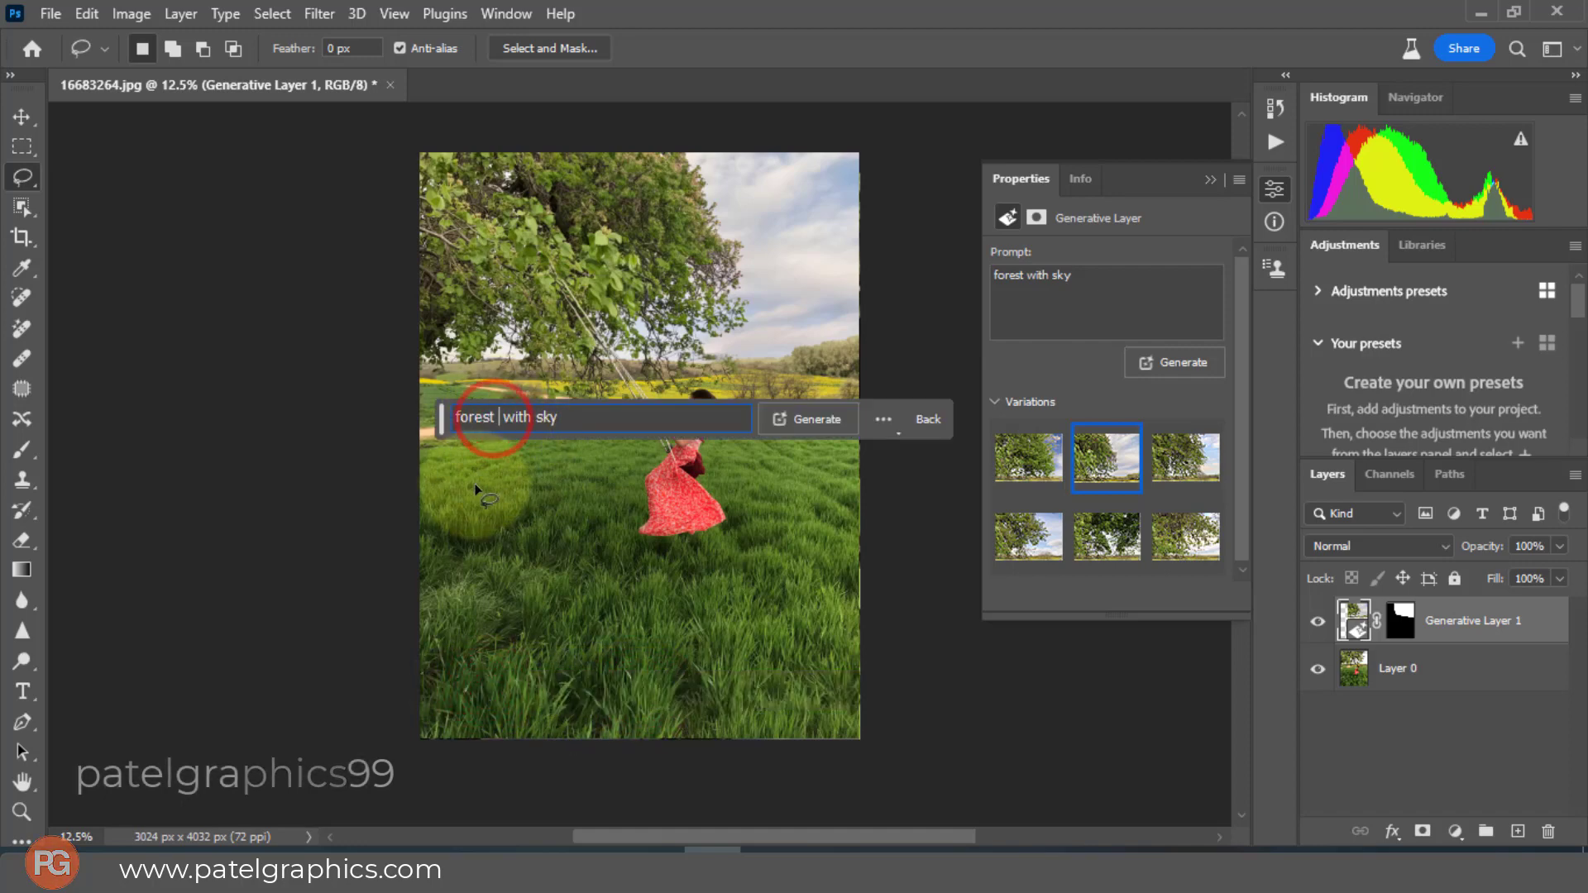
{"action": "type", "text": "big "}
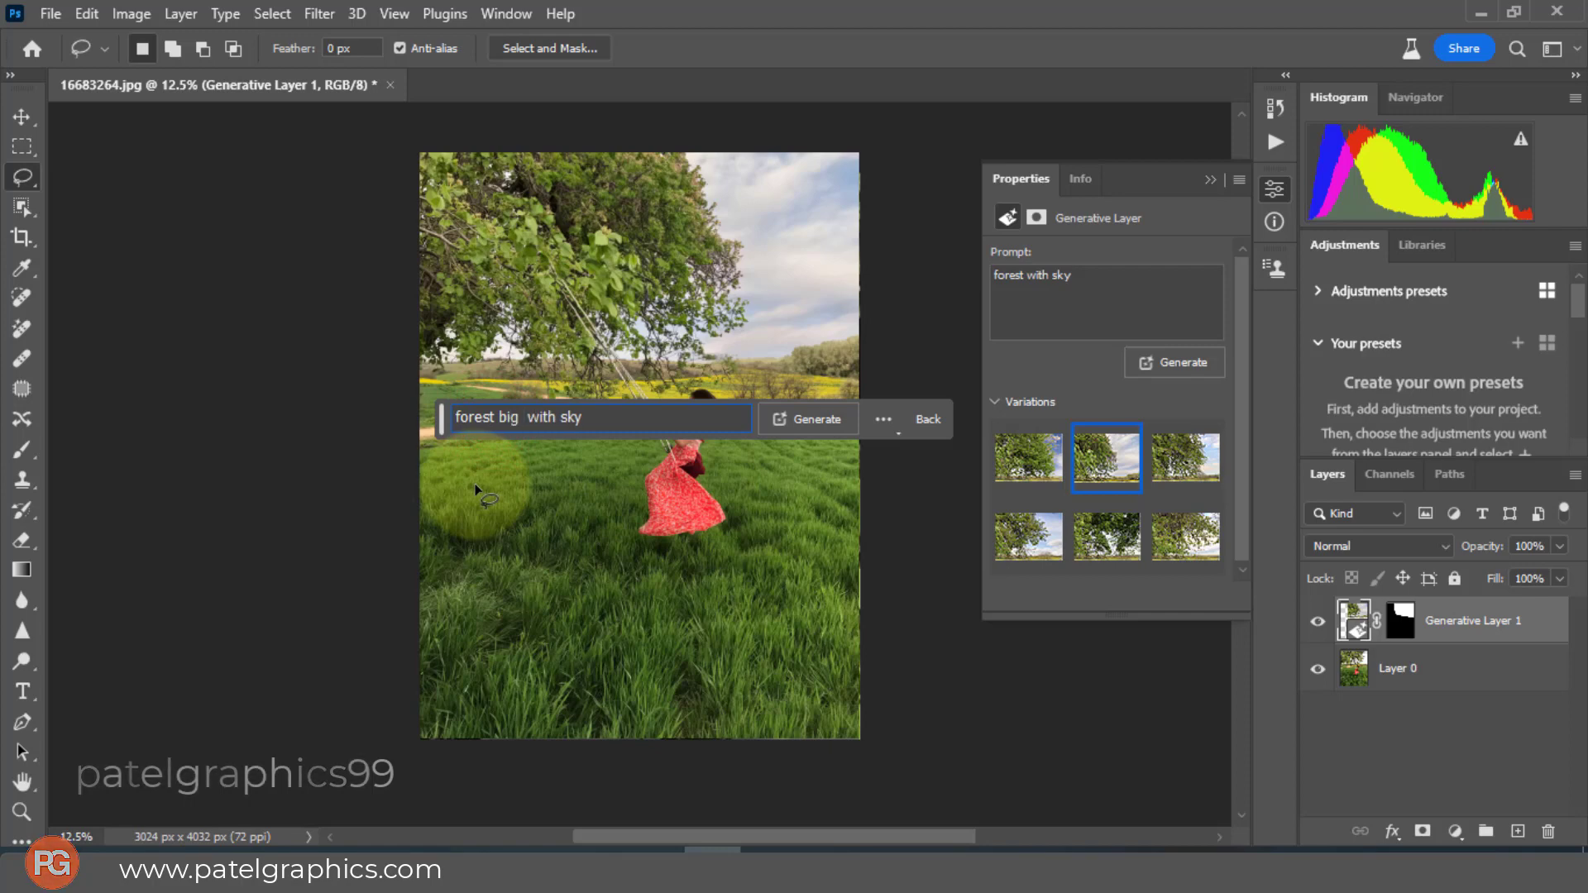
{"action": "type", "text": "tree"}
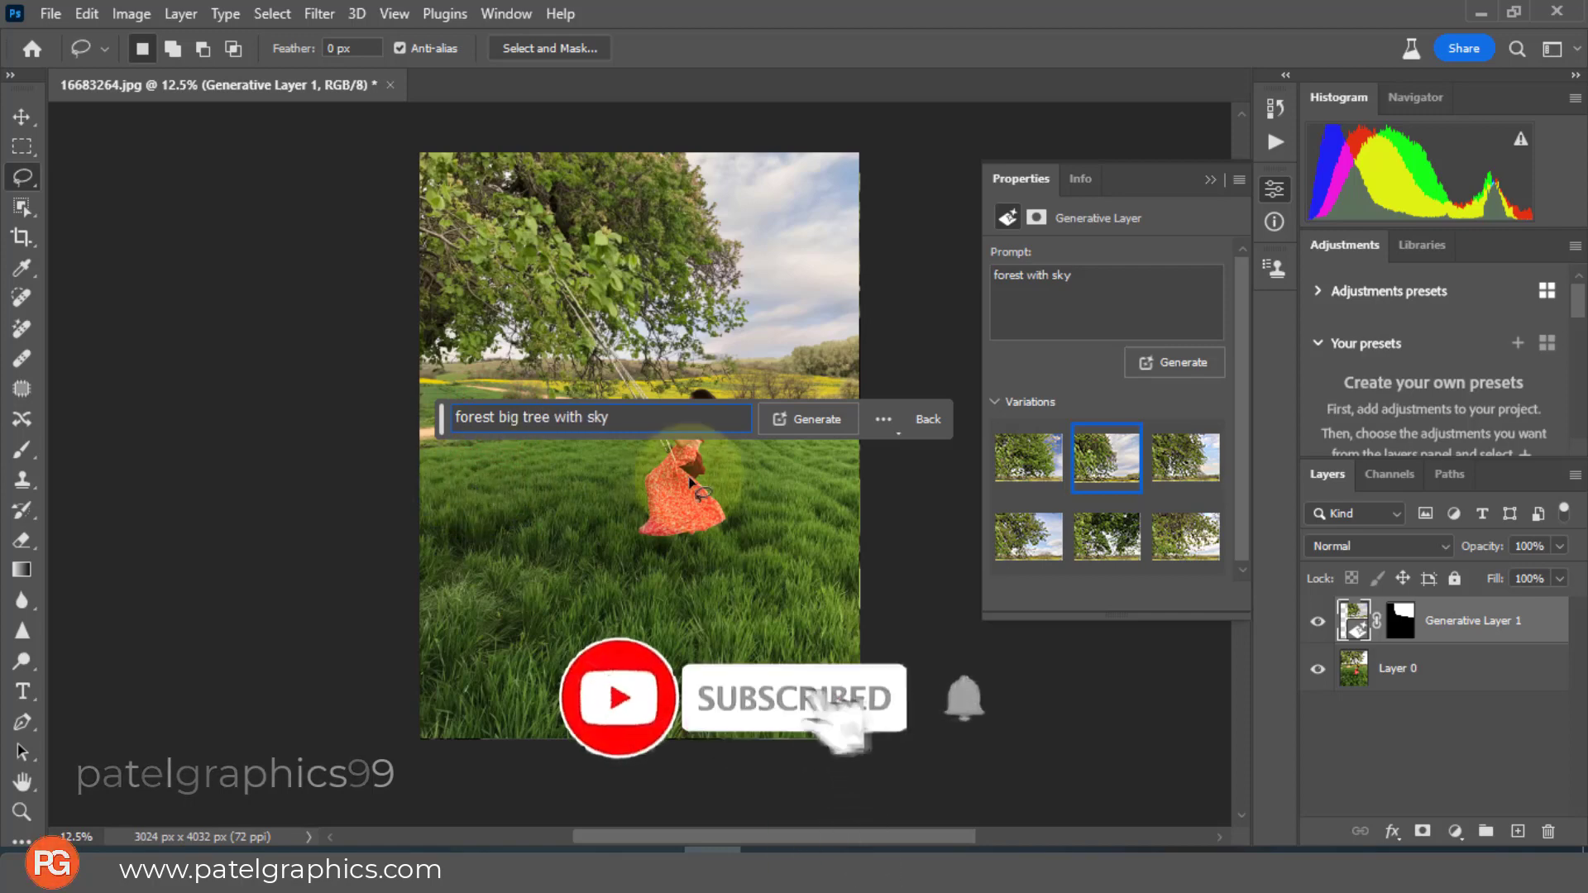
{"action": "left_click", "coordinate": [821, 418]}
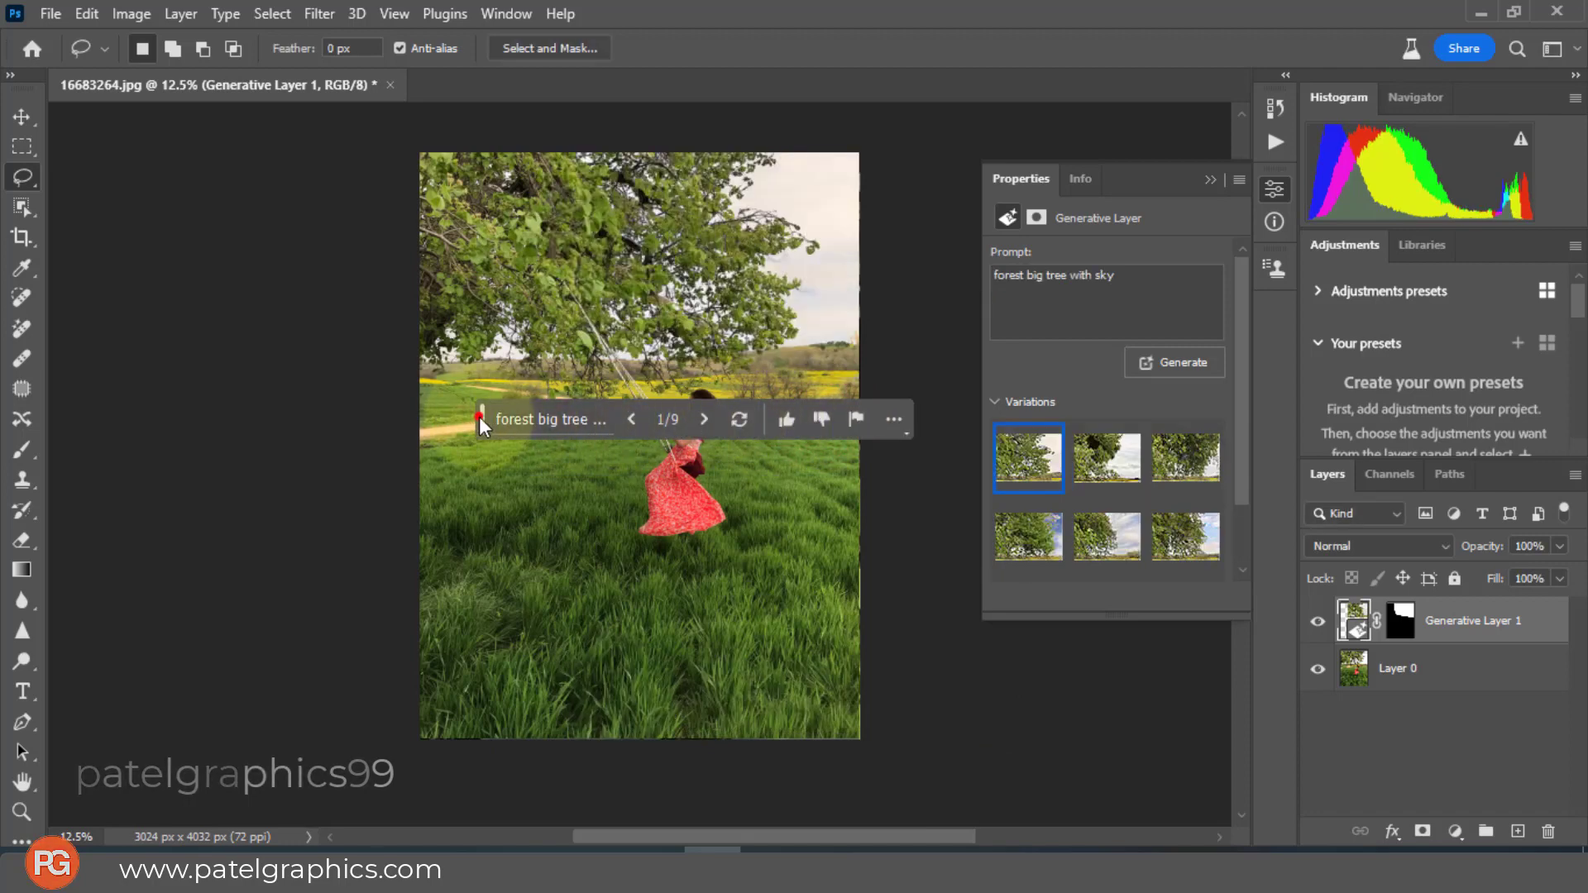
- Browse the new tree variations with the task bar clear of the woman, and keep the fifth one on Generative Layer 1
{"action": "left_click_drag", "start_coordinate": [479, 415], "coordinate": [457, 589]}
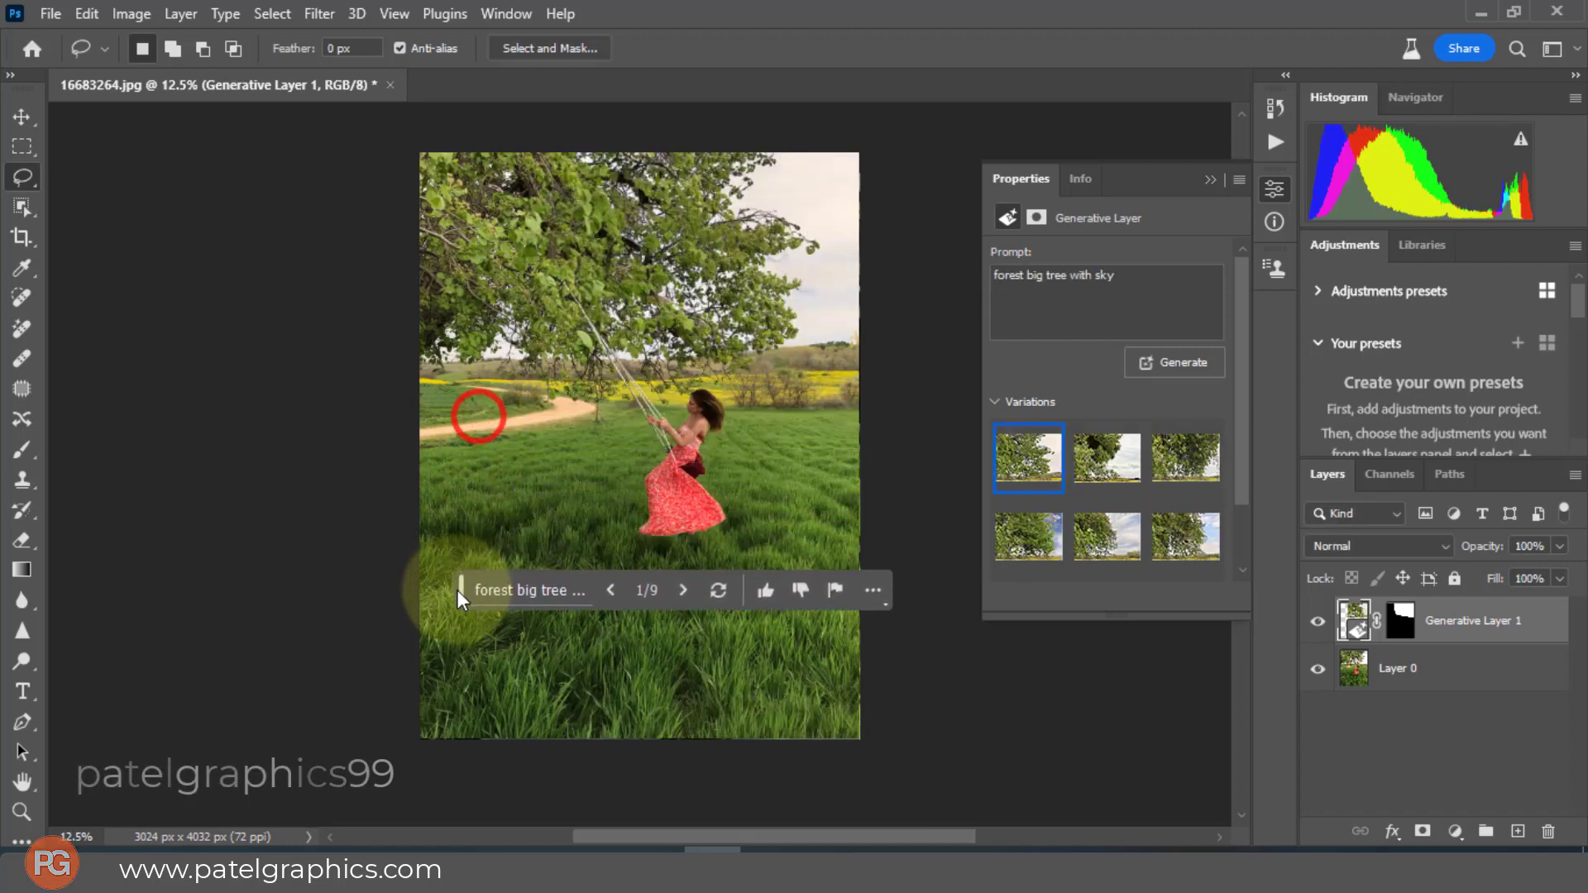
{"action": "left_click", "coordinate": [681, 592]}
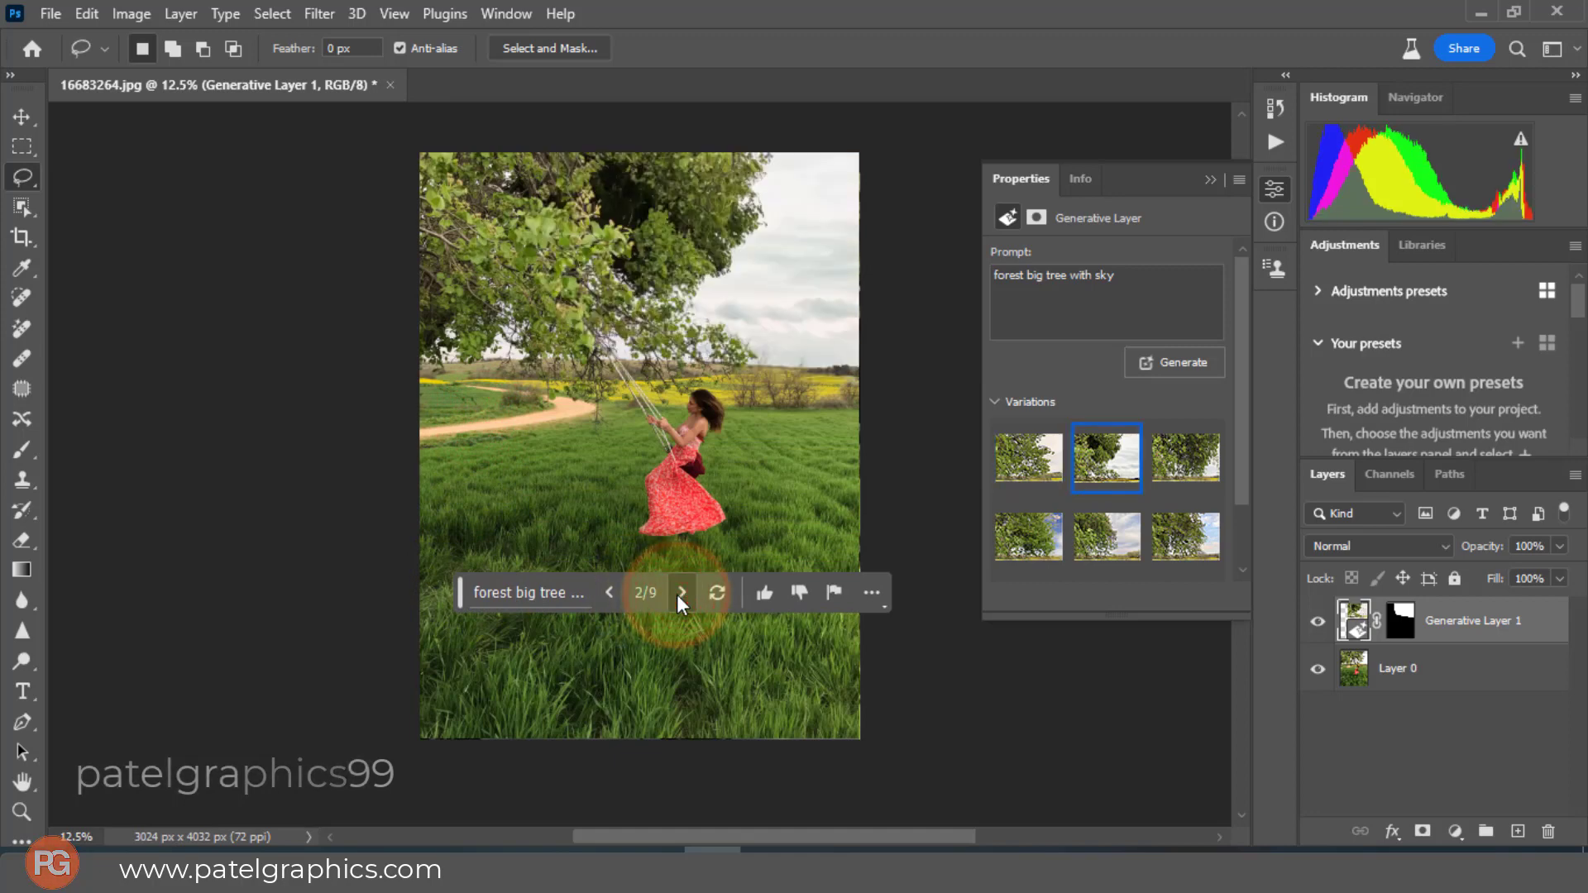
{"action": "left_click", "coordinate": [681, 592]}
{"action": "left_click", "coordinate": [681, 592]}
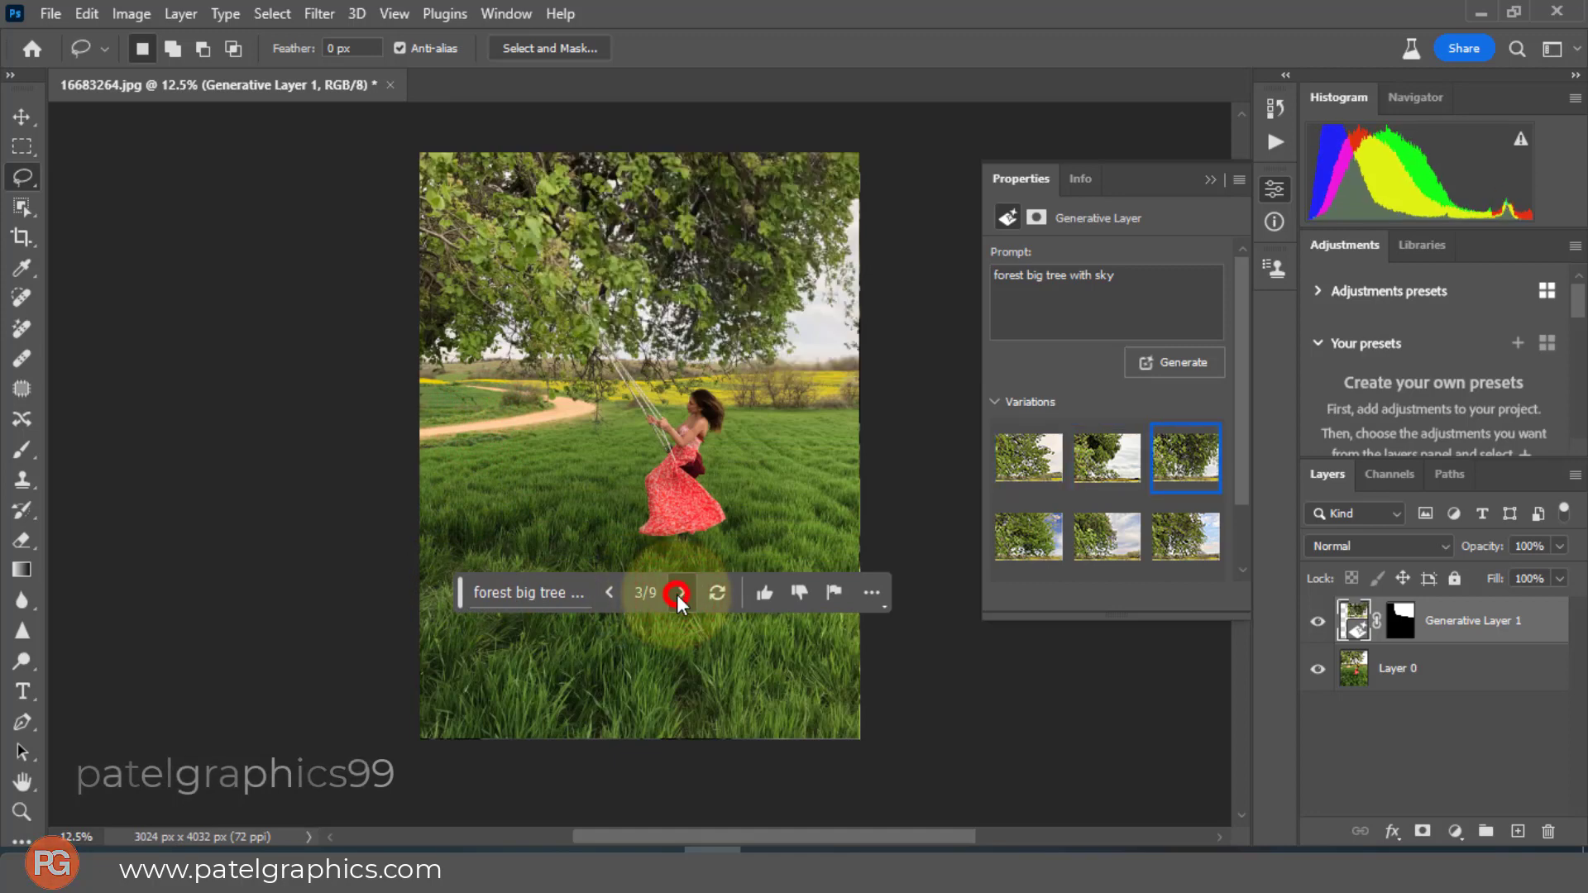
{"action": "left_click", "coordinate": [680, 592]}
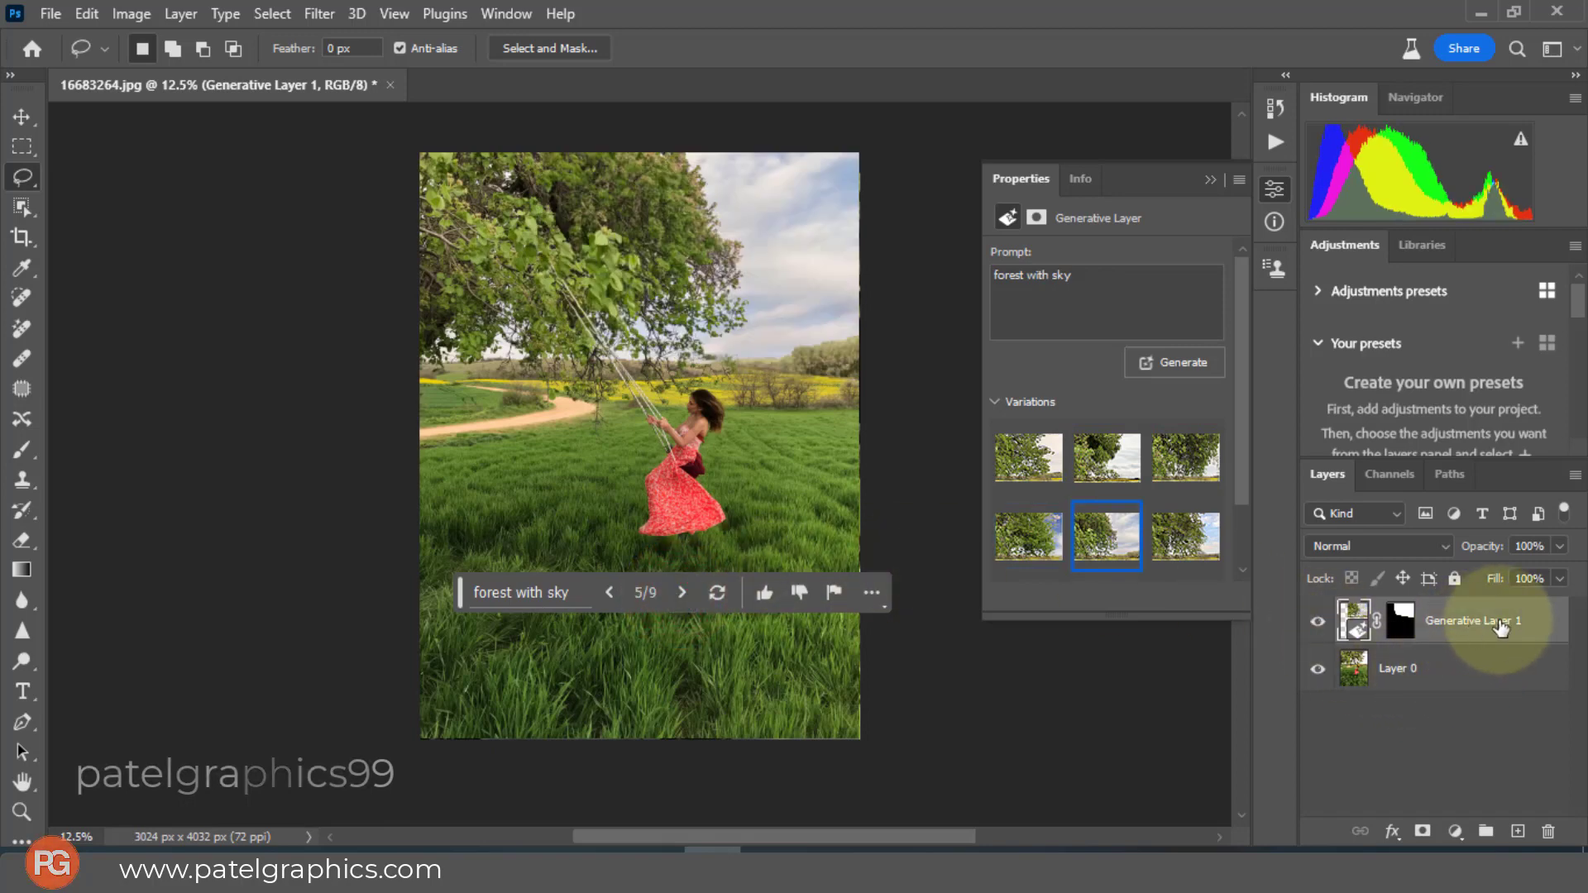
{"action": "left_click", "coordinate": [1540, 622]}
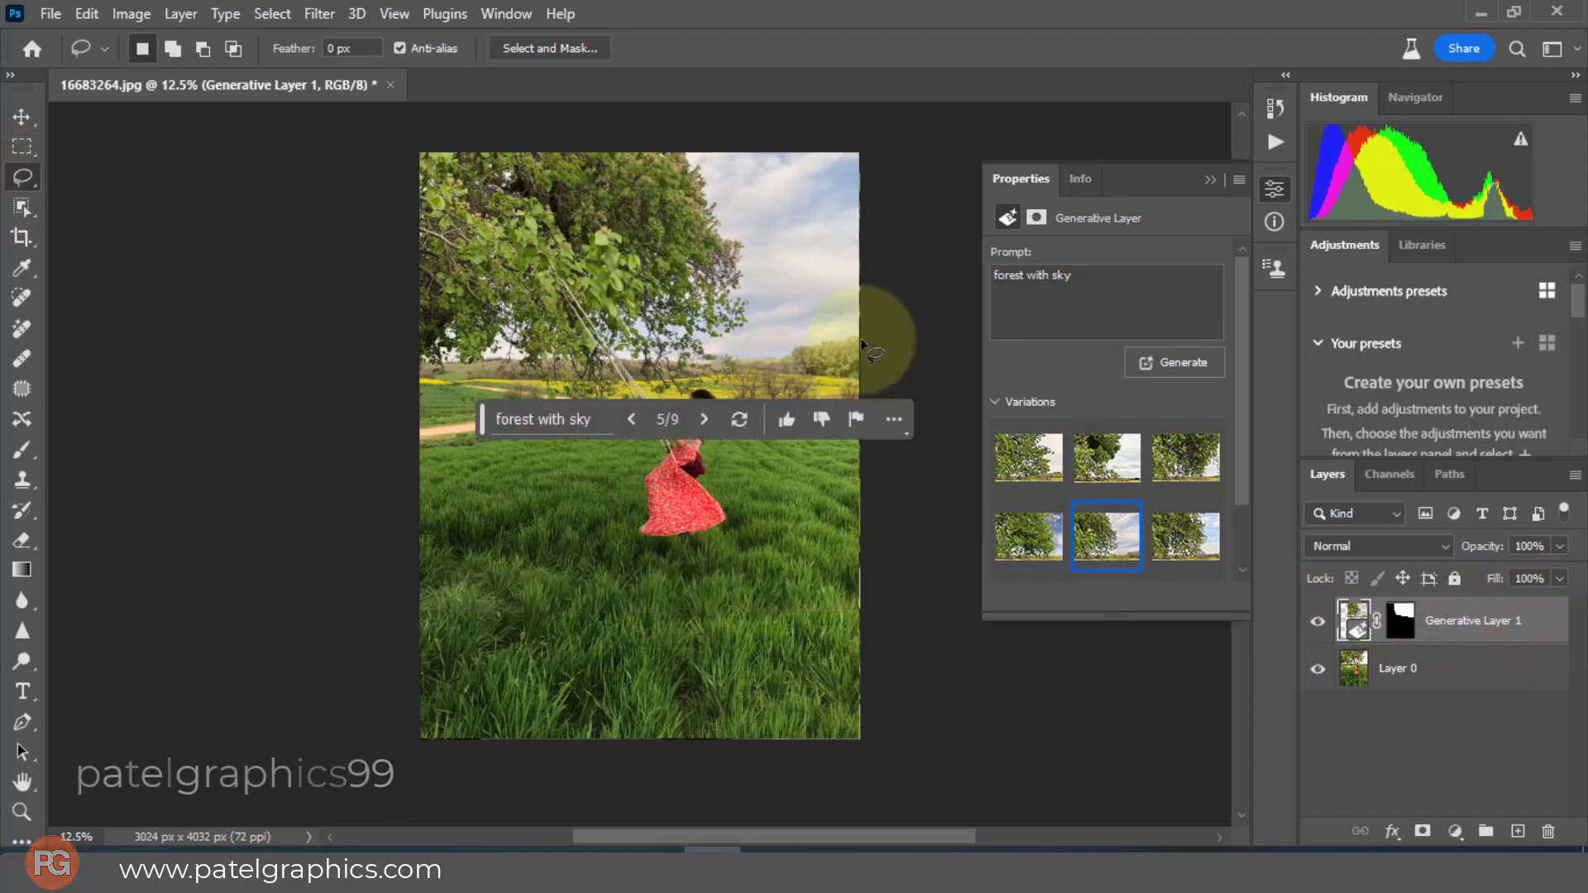
- Lasso the open sky beside the tree and fill it generatively with the prompt "realistic sky sunset"
{"action": "mouse_move", "coordinate": [861, 339]}
{"action": "left_mouse_down"}
{"action": "mouse_move", "coordinate": [703, 363]}
{"action": "mouse_move", "coordinate": [743, 298]}
{"action": "mouse_move", "coordinate": [690, 152]}
{"action": "mouse_move", "coordinate": [850, 150]}
{"action": "mouse_move", "coordinate": [886, 175]}
{"action": "mouse_move", "coordinate": [926, 340]}
{"action": "left_mouse_up"}
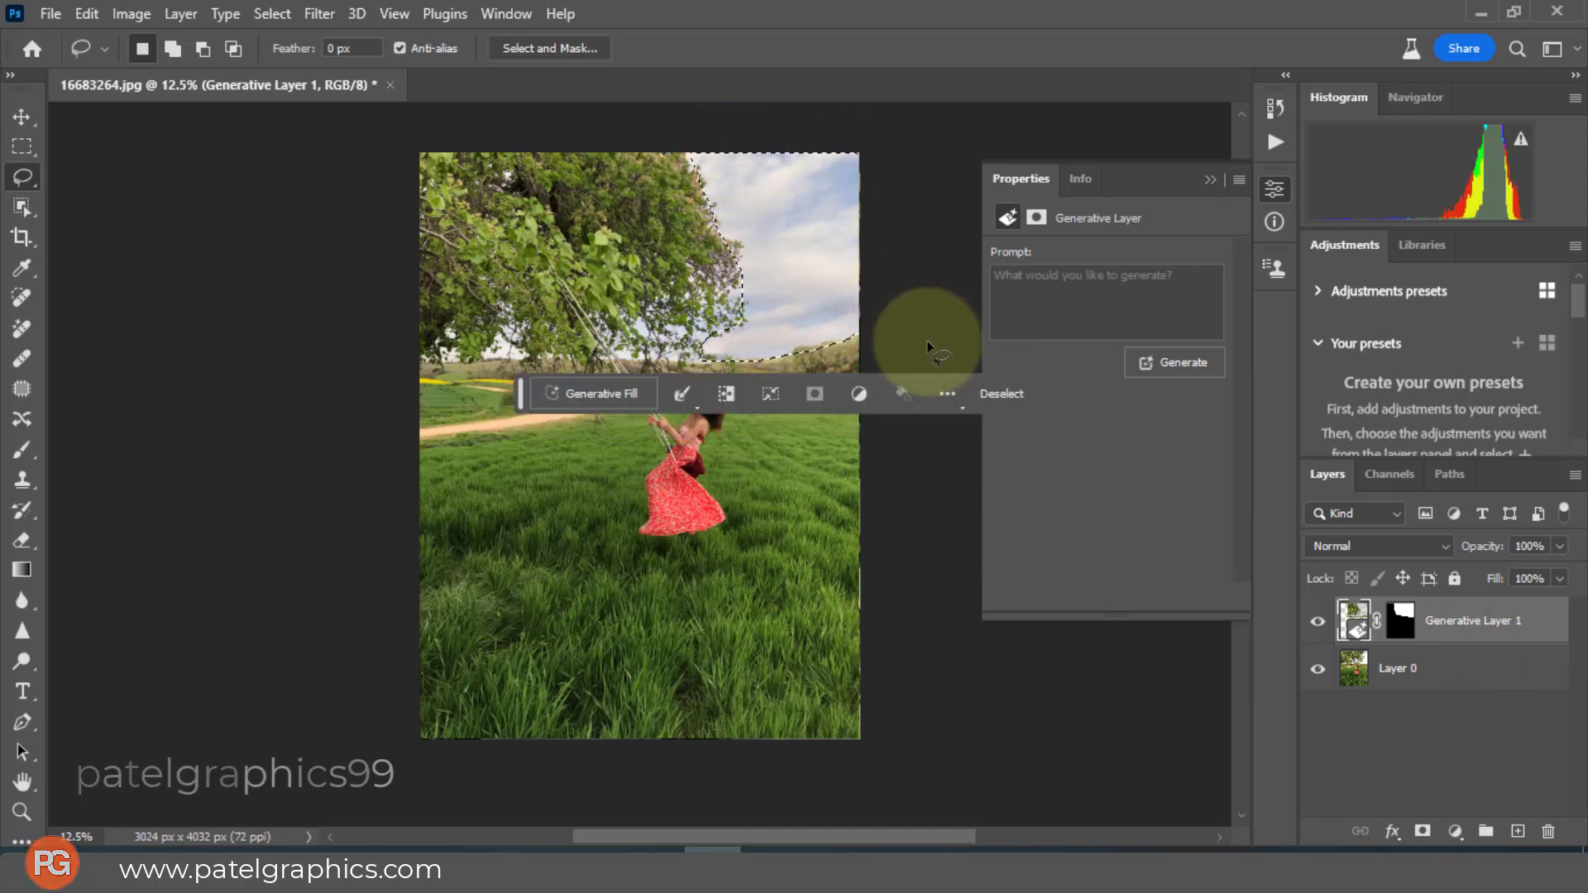
{"action": "left_click", "coordinate": [582, 394]}
{"action": "type", "text": "realistic sky sunset"}
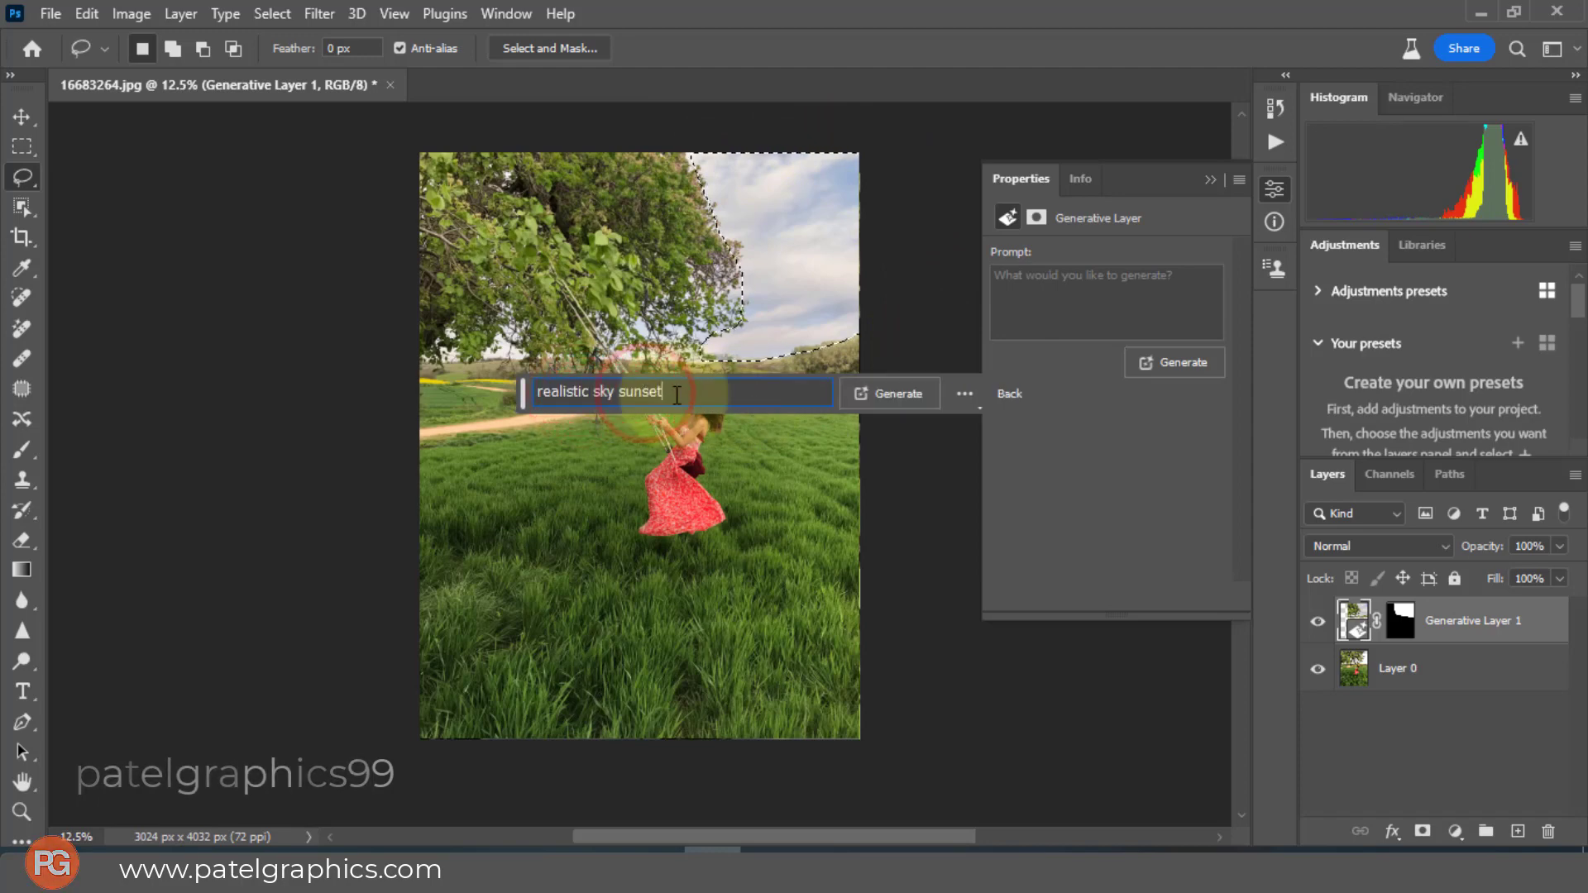
{"action": "left_click", "coordinate": [879, 393]}
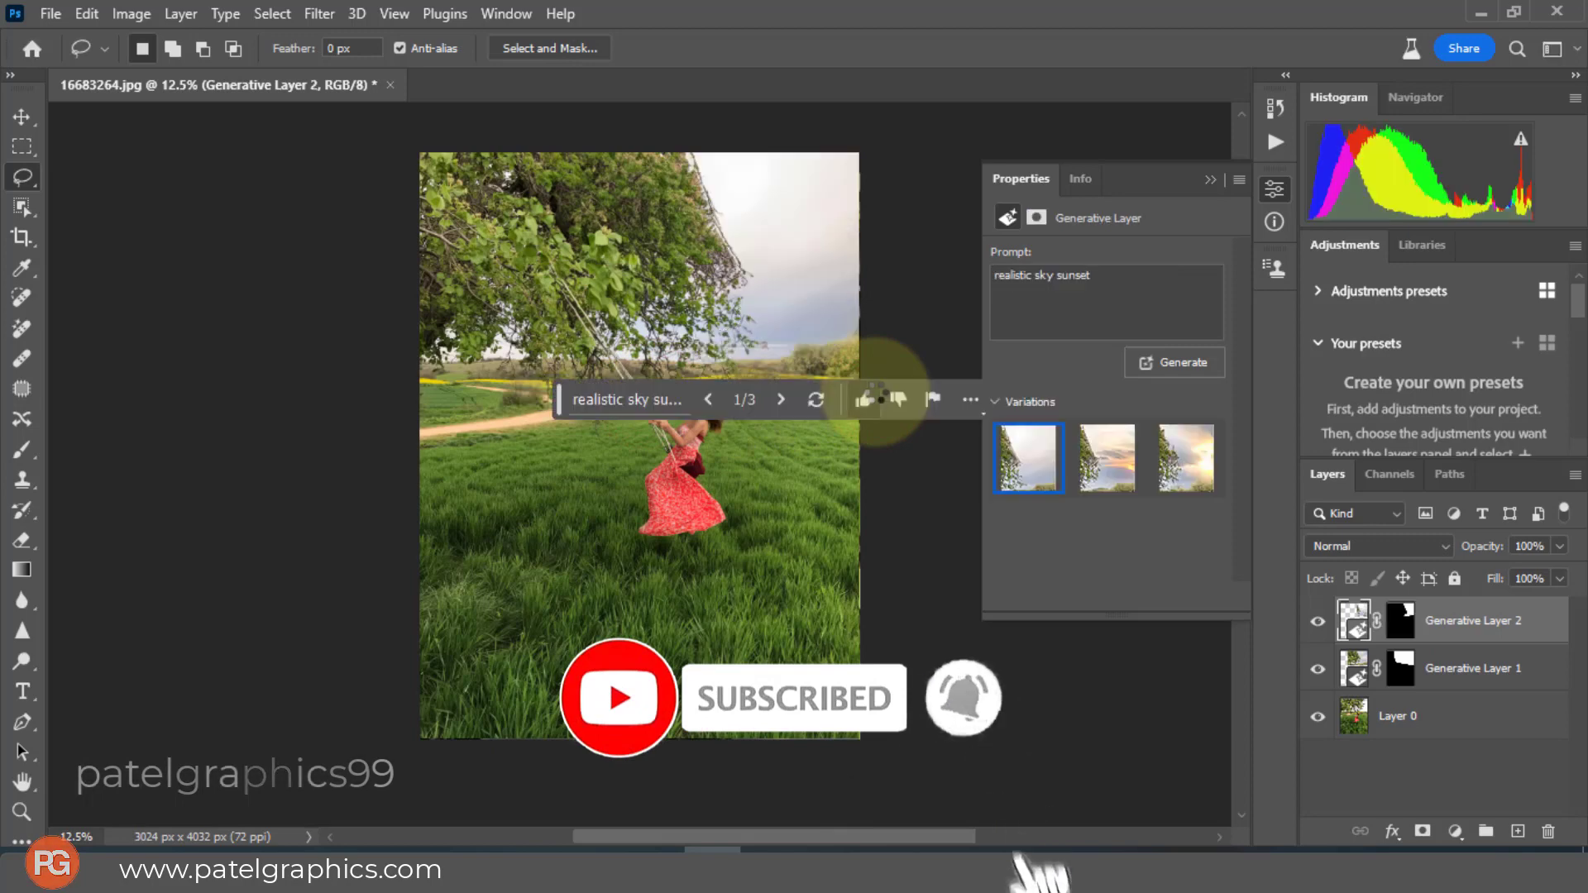
- Review the three sunset sky variations and generate another set from the same prompt
{"action": "left_click", "coordinate": [781, 400]}
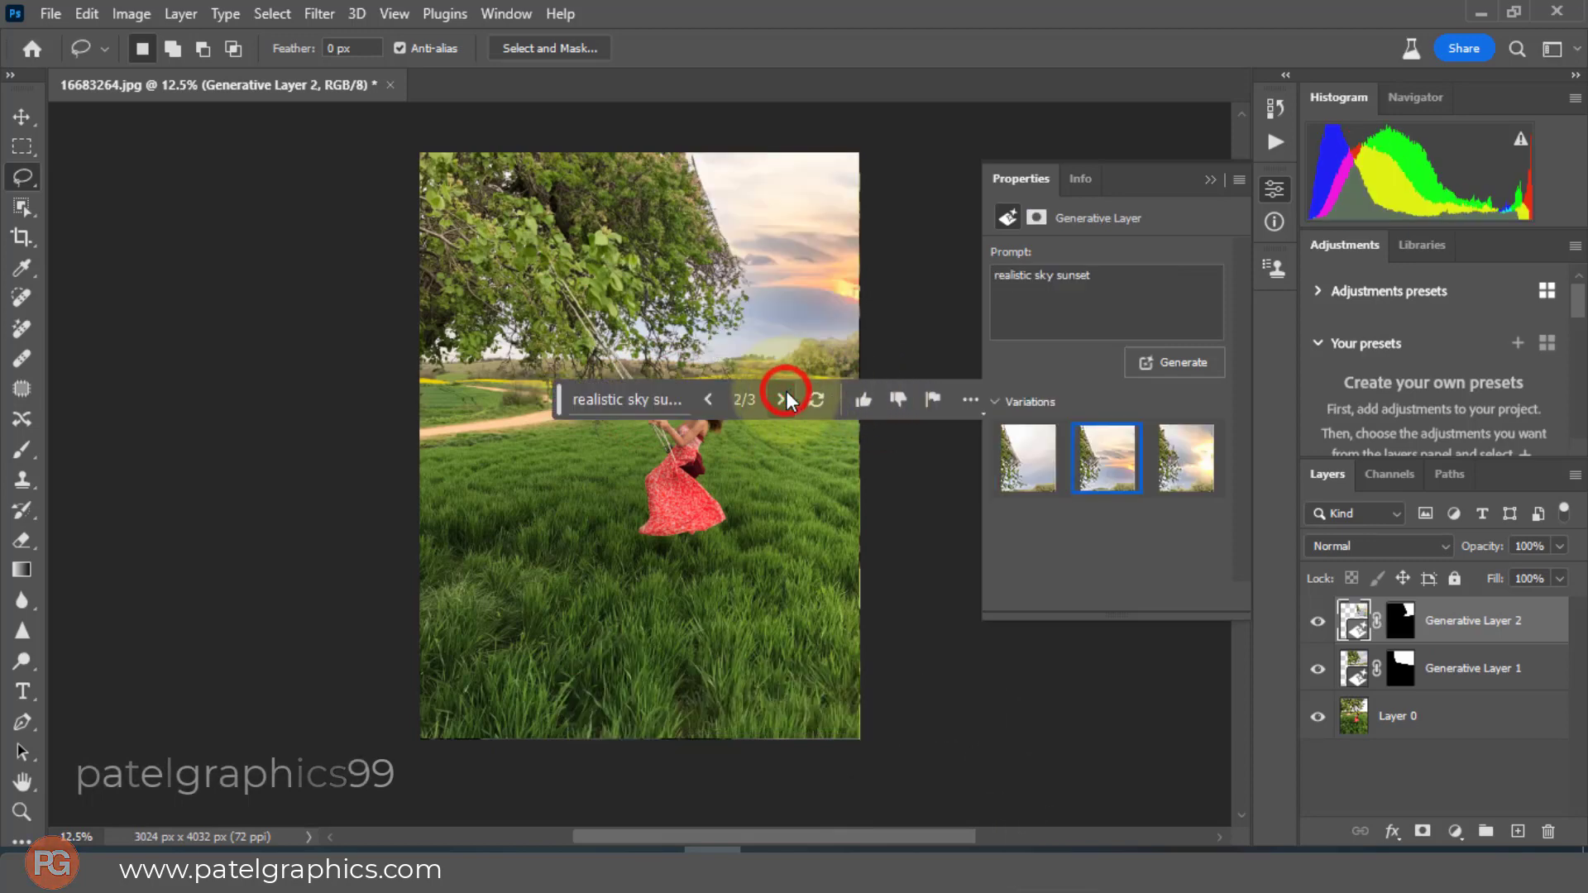
{"action": "left_click", "coordinate": [786, 392]}
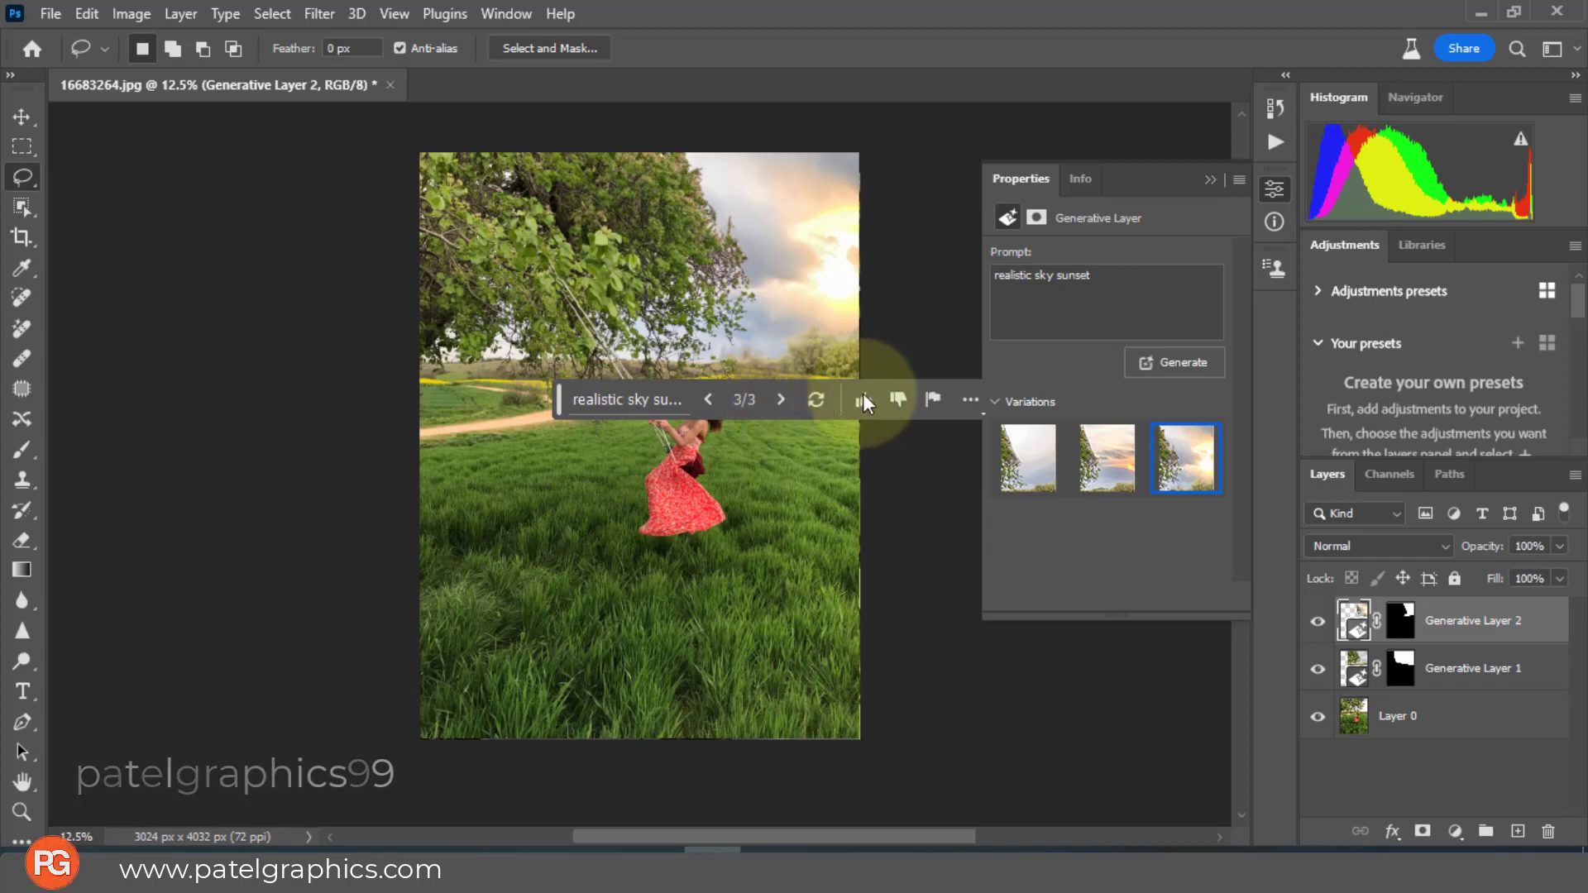
{"action": "left_click", "coordinate": [813, 402]}
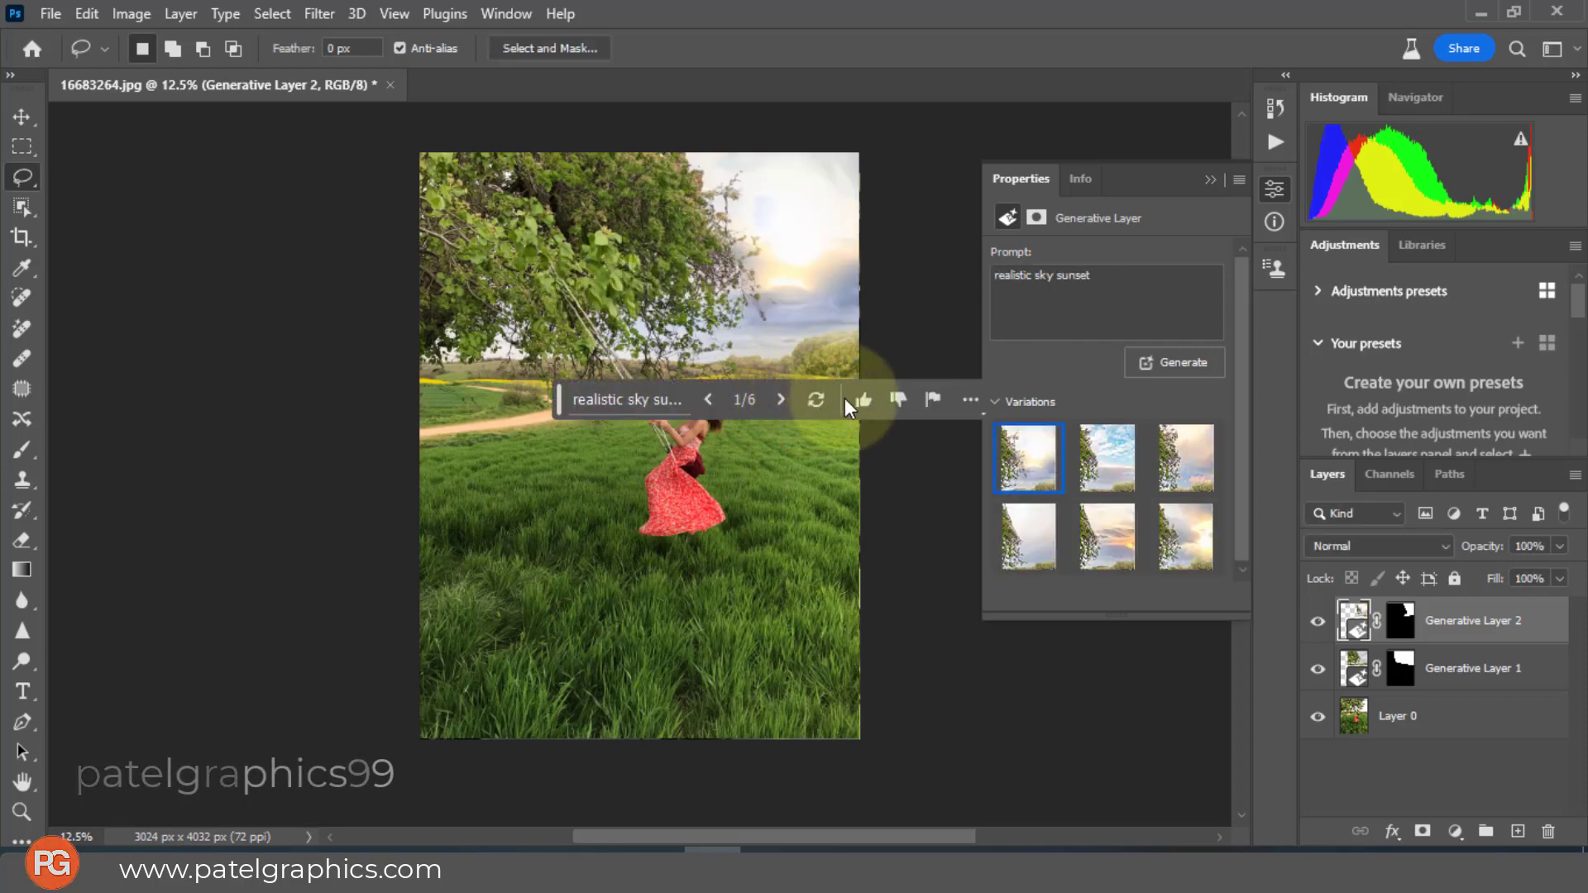
- Compare the newly generated skies and keep the second variation, with white clouds on blue
{"action": "left_click", "coordinate": [779, 400]}
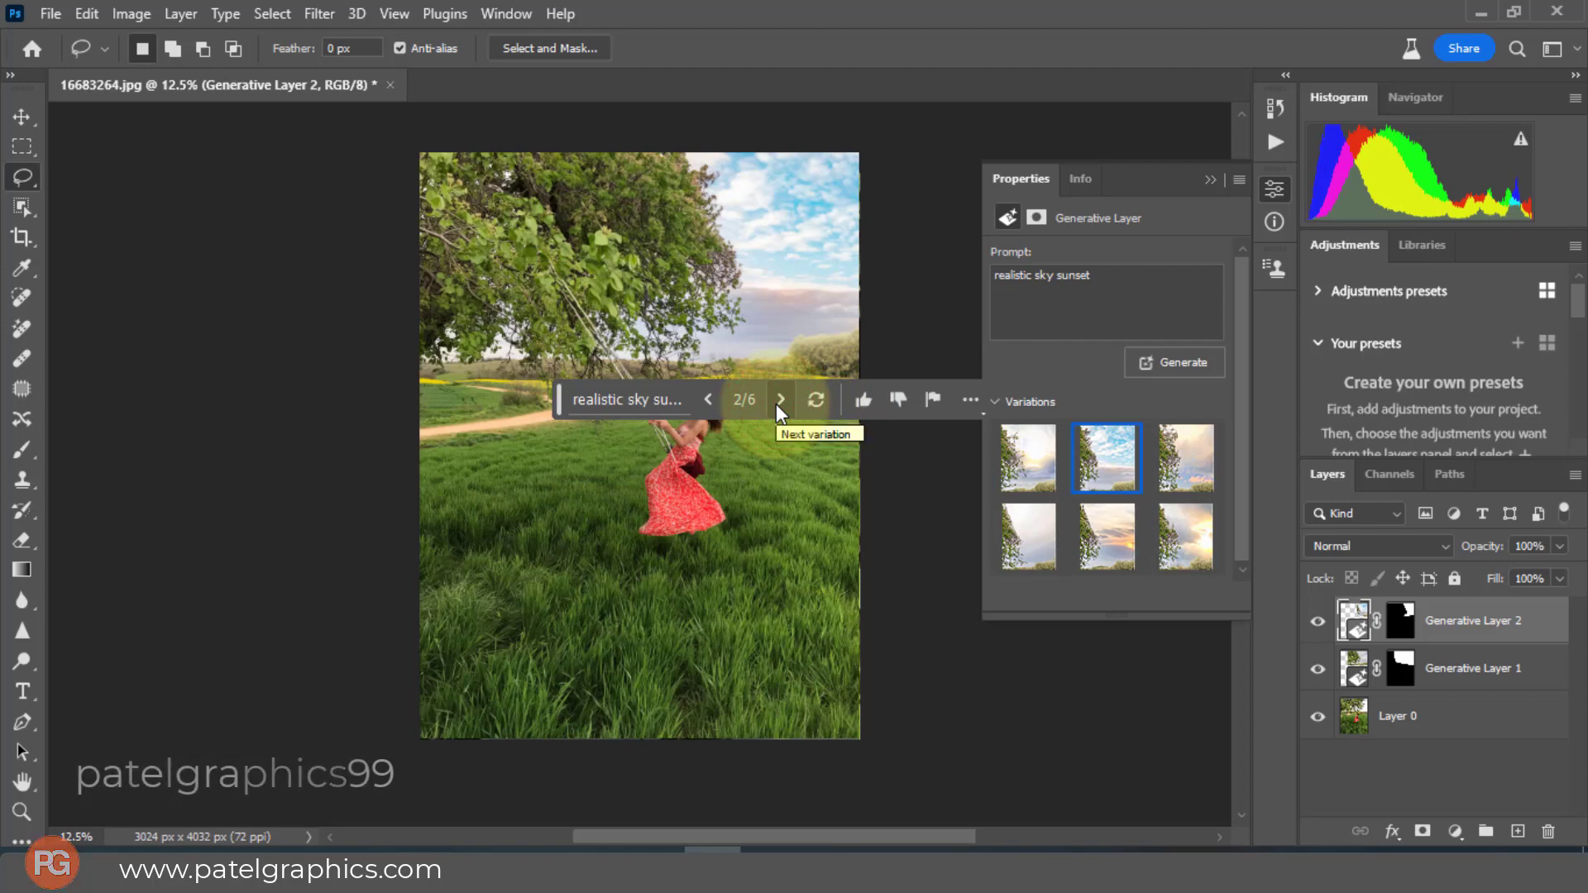
{"action": "left_click", "coordinate": [776, 402]}
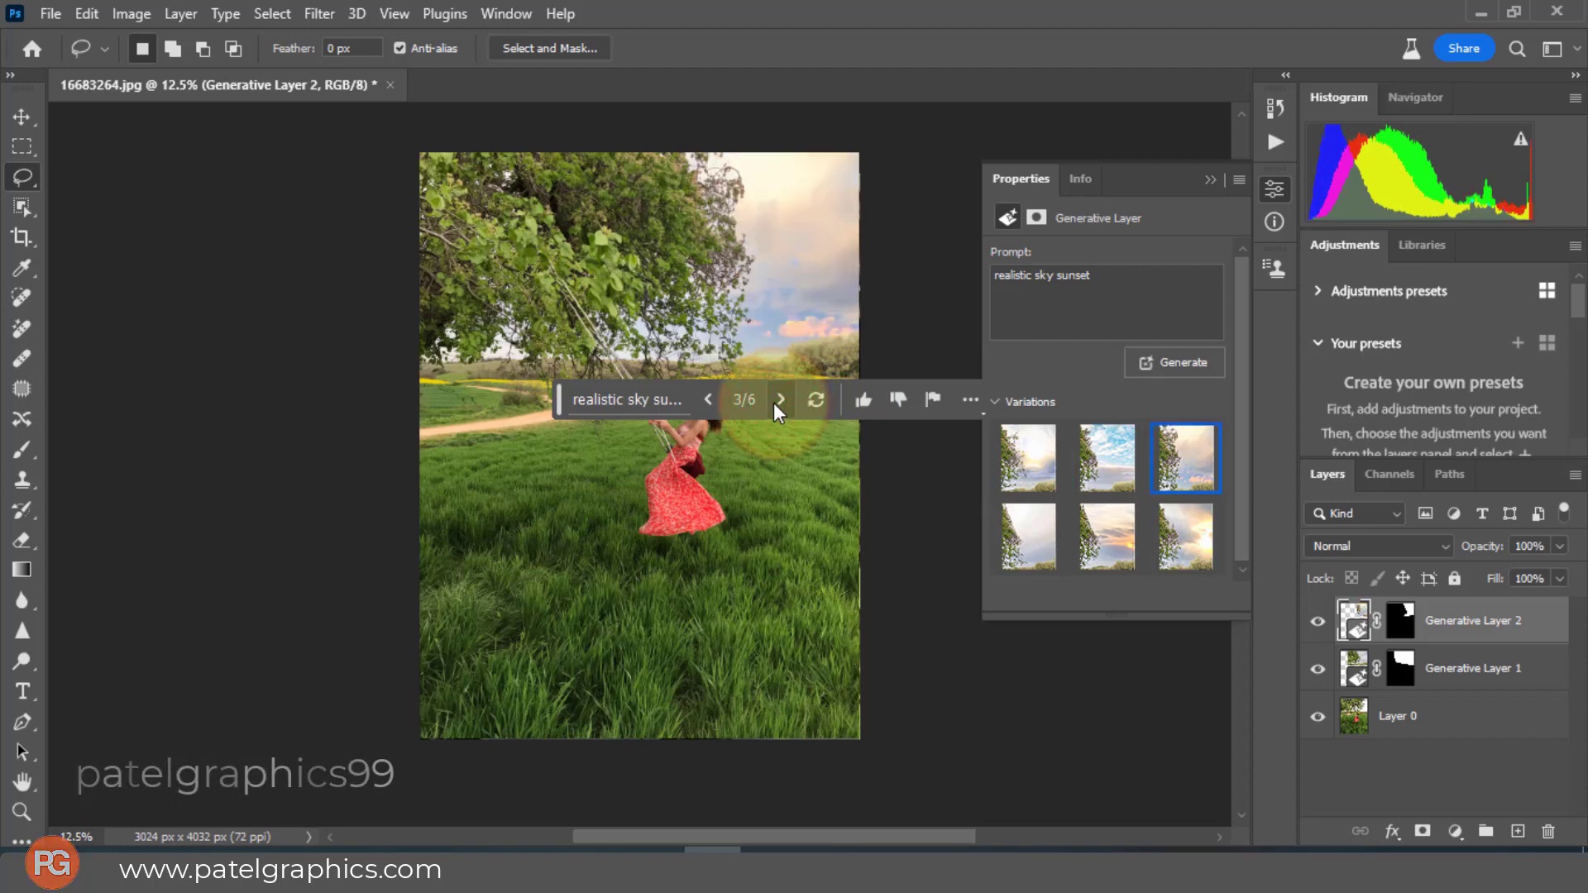
{"action": "left_click", "coordinate": [709, 397]}
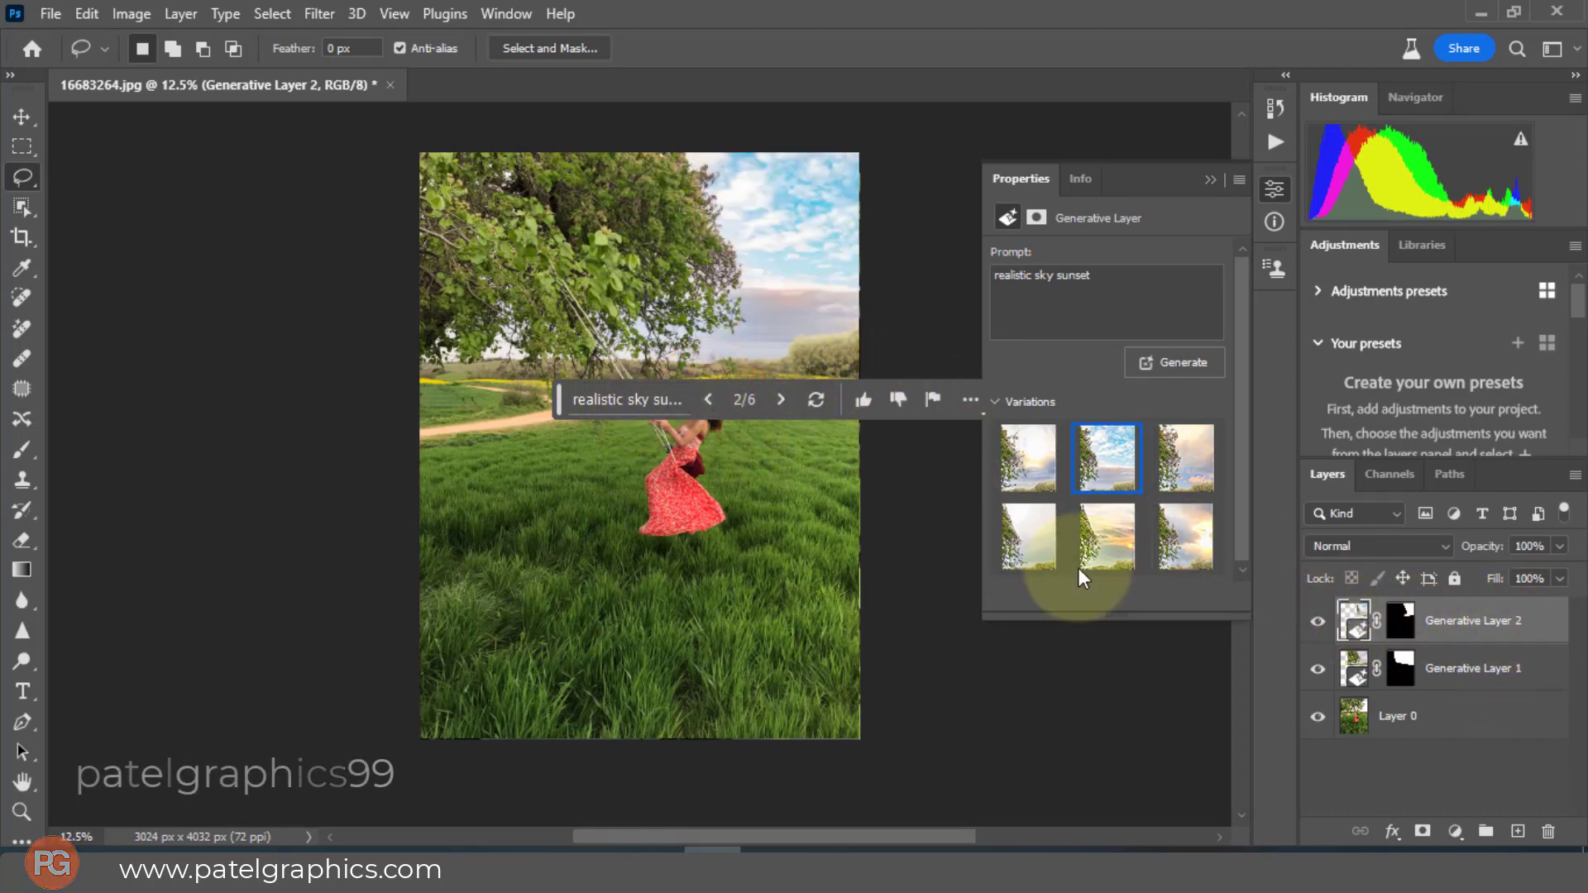
- Lasso a tall oval area in the middle of the sky and fill it generatively with the prompt "air balloon in sky"
{"action": "left_click", "coordinate": [22, 176]}
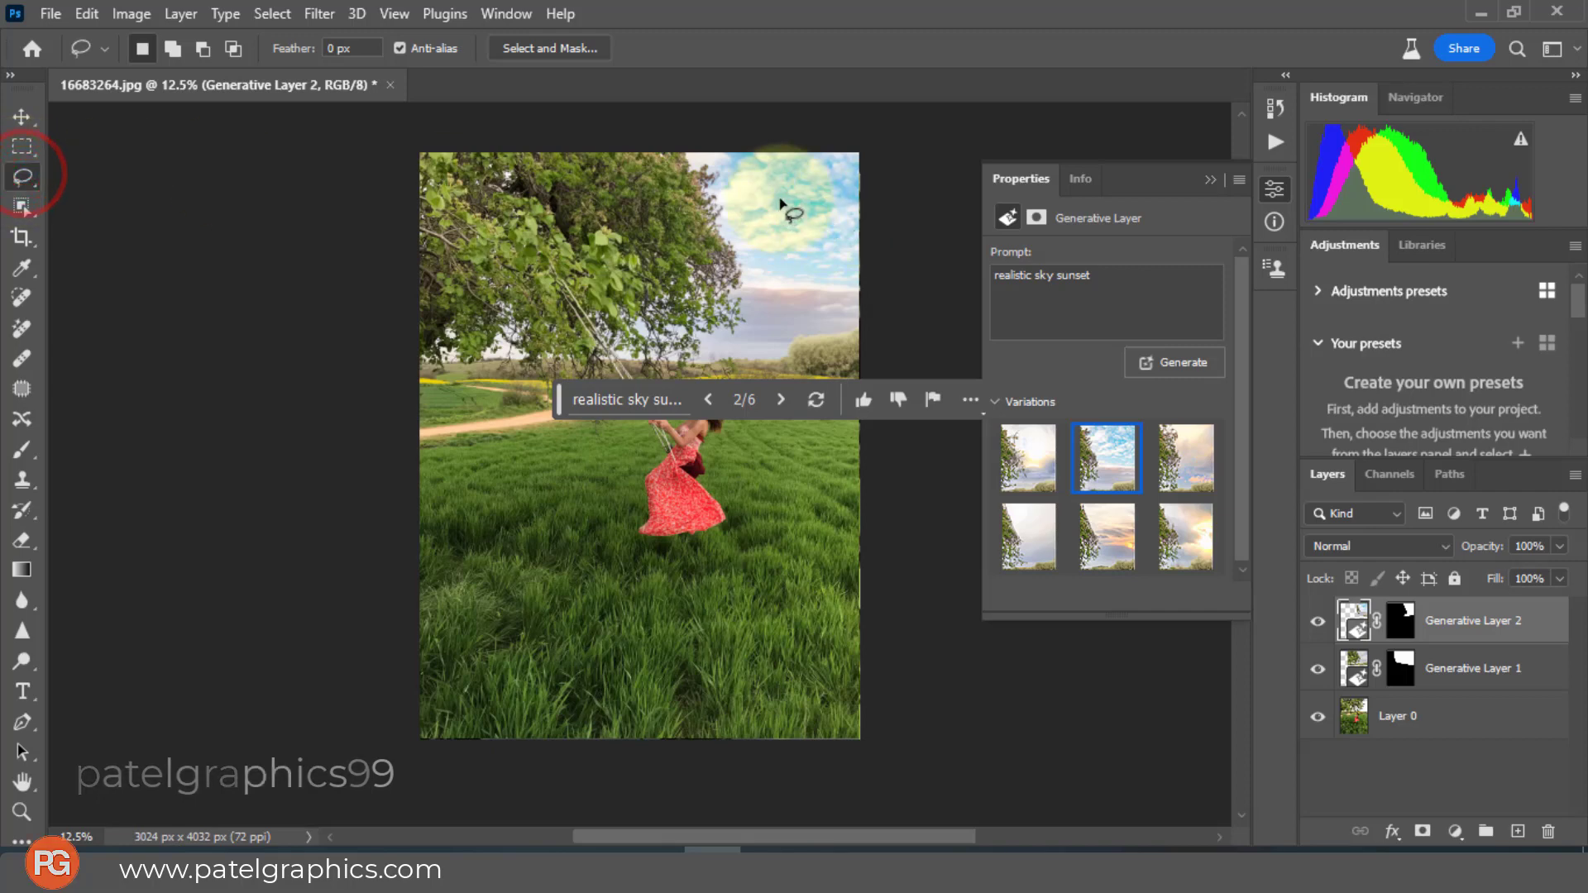
{"action": "mouse_move", "coordinate": [779, 196]}
{"action": "left_mouse_down"}
{"action": "mouse_move", "coordinate": [752, 258]}
{"action": "mouse_move", "coordinate": [791, 321]}
{"action": "mouse_move", "coordinate": [810, 299]}
{"action": "mouse_move", "coordinate": [782, 197]}
{"action": "left_mouse_up"}
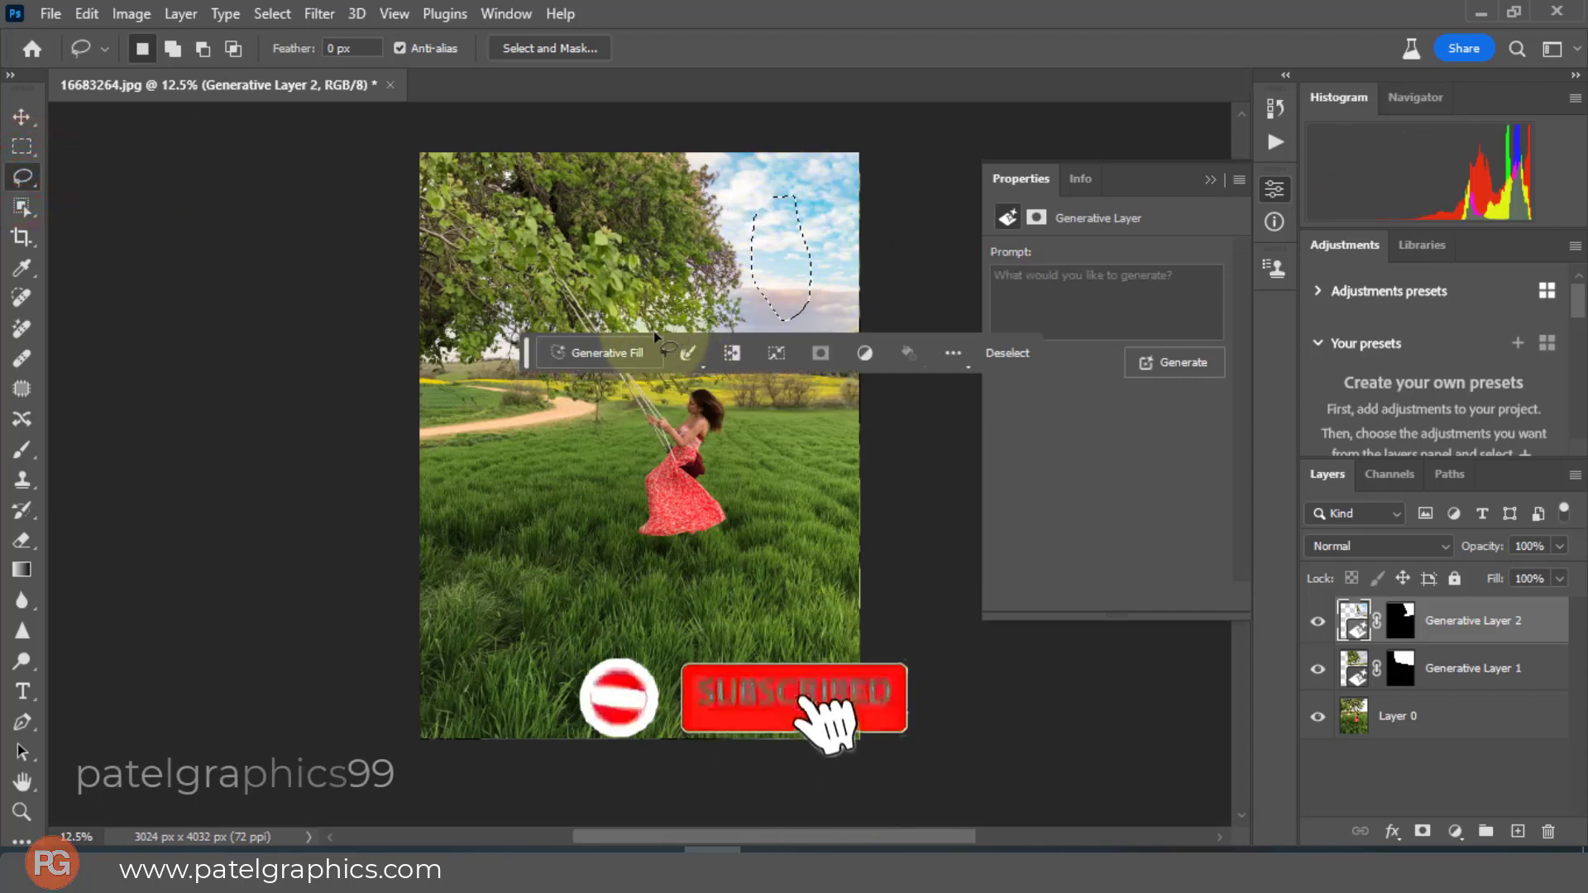
{"action": "left_click", "coordinate": [604, 349]}
{"action": "type", "text": "air balloon in sky"}
{"action": "left_click", "coordinate": [873, 351]}
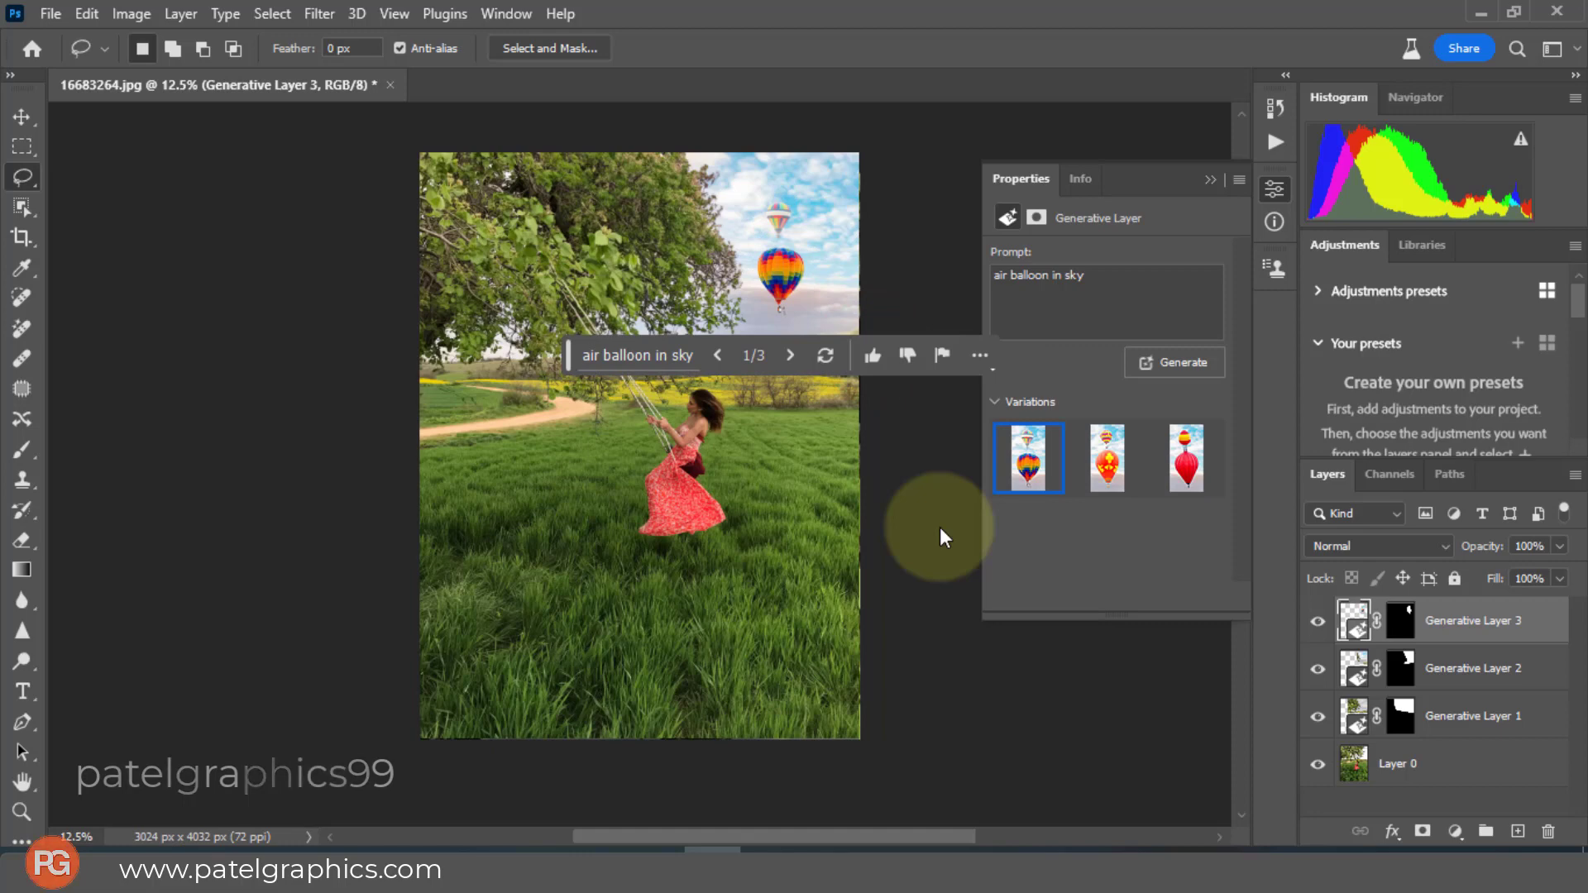
- Compare the three air balloon variations and keep the first, multicoloured one
{"action": "left_click", "coordinate": [787, 351]}
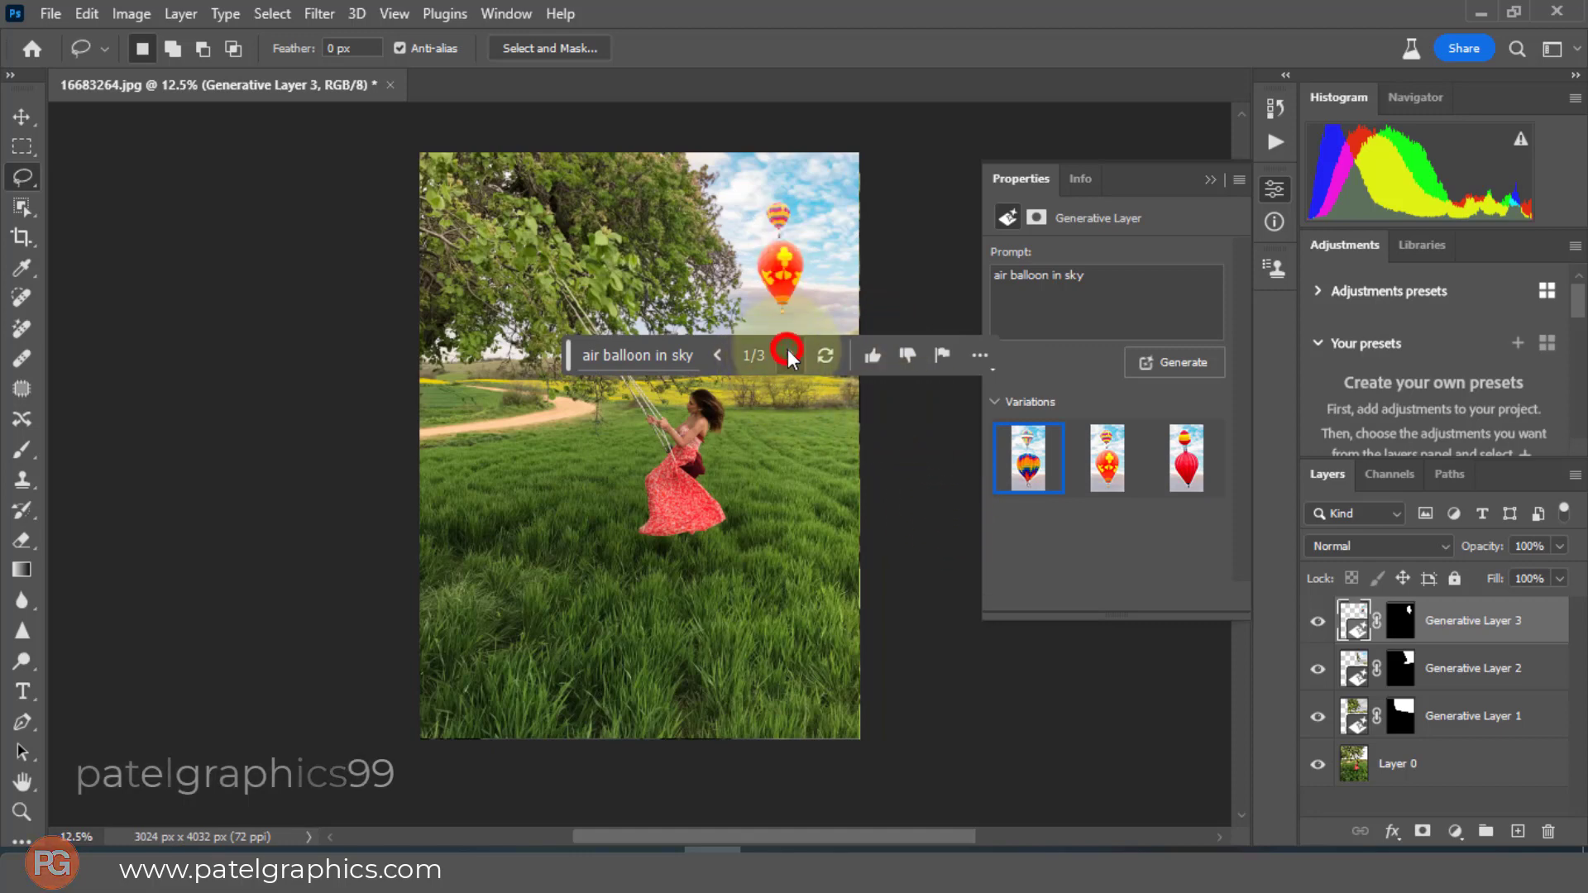
{"action": "left_click", "coordinate": [788, 351]}
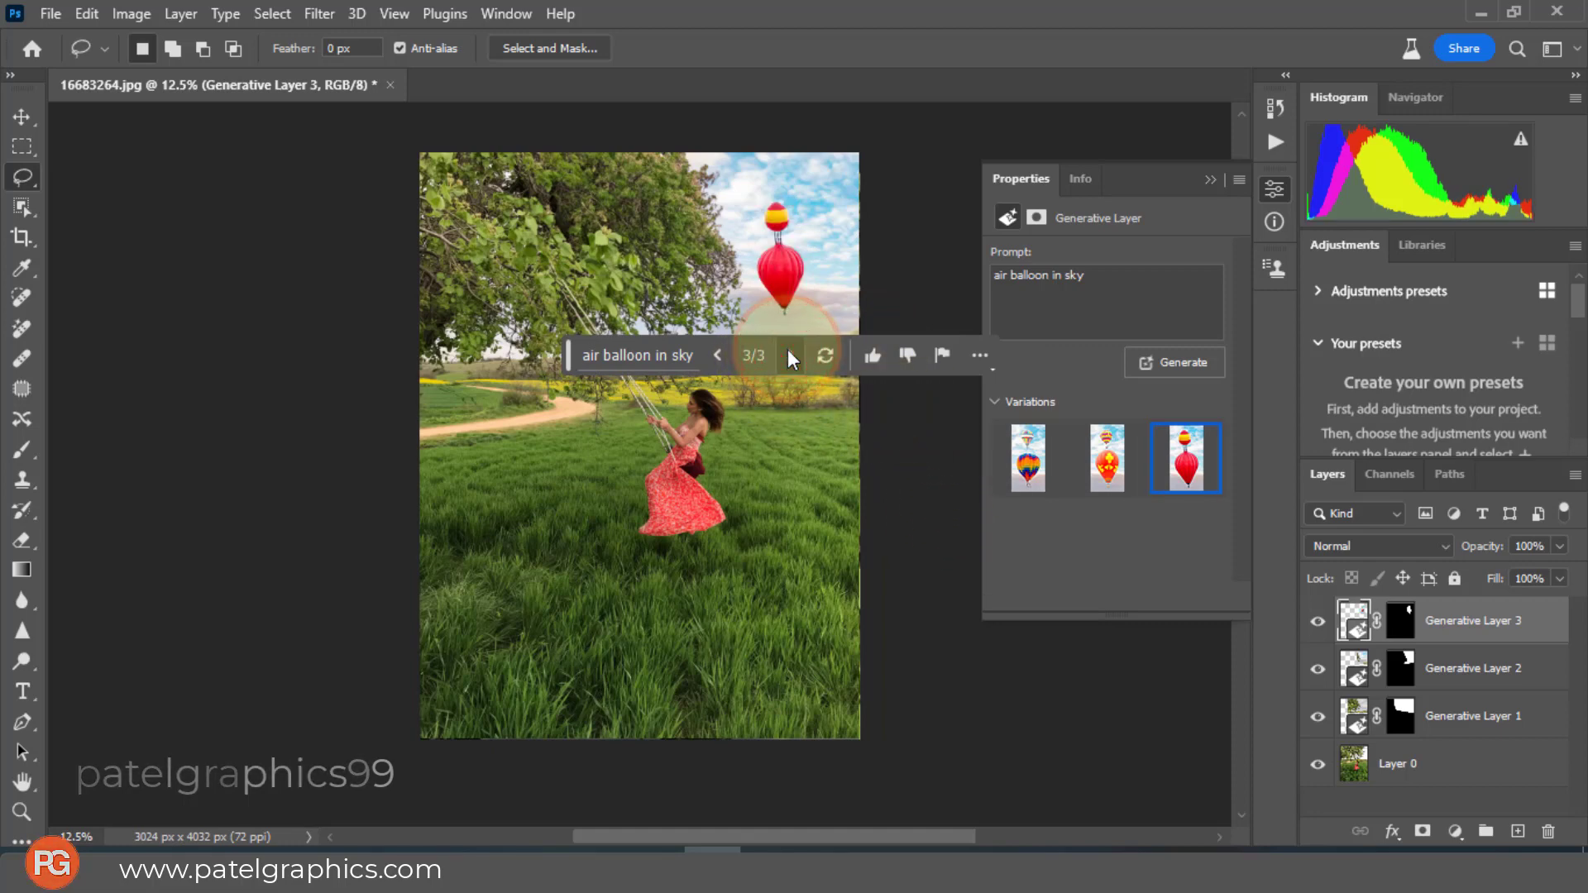
{"action": "left_click", "coordinate": [716, 351]}
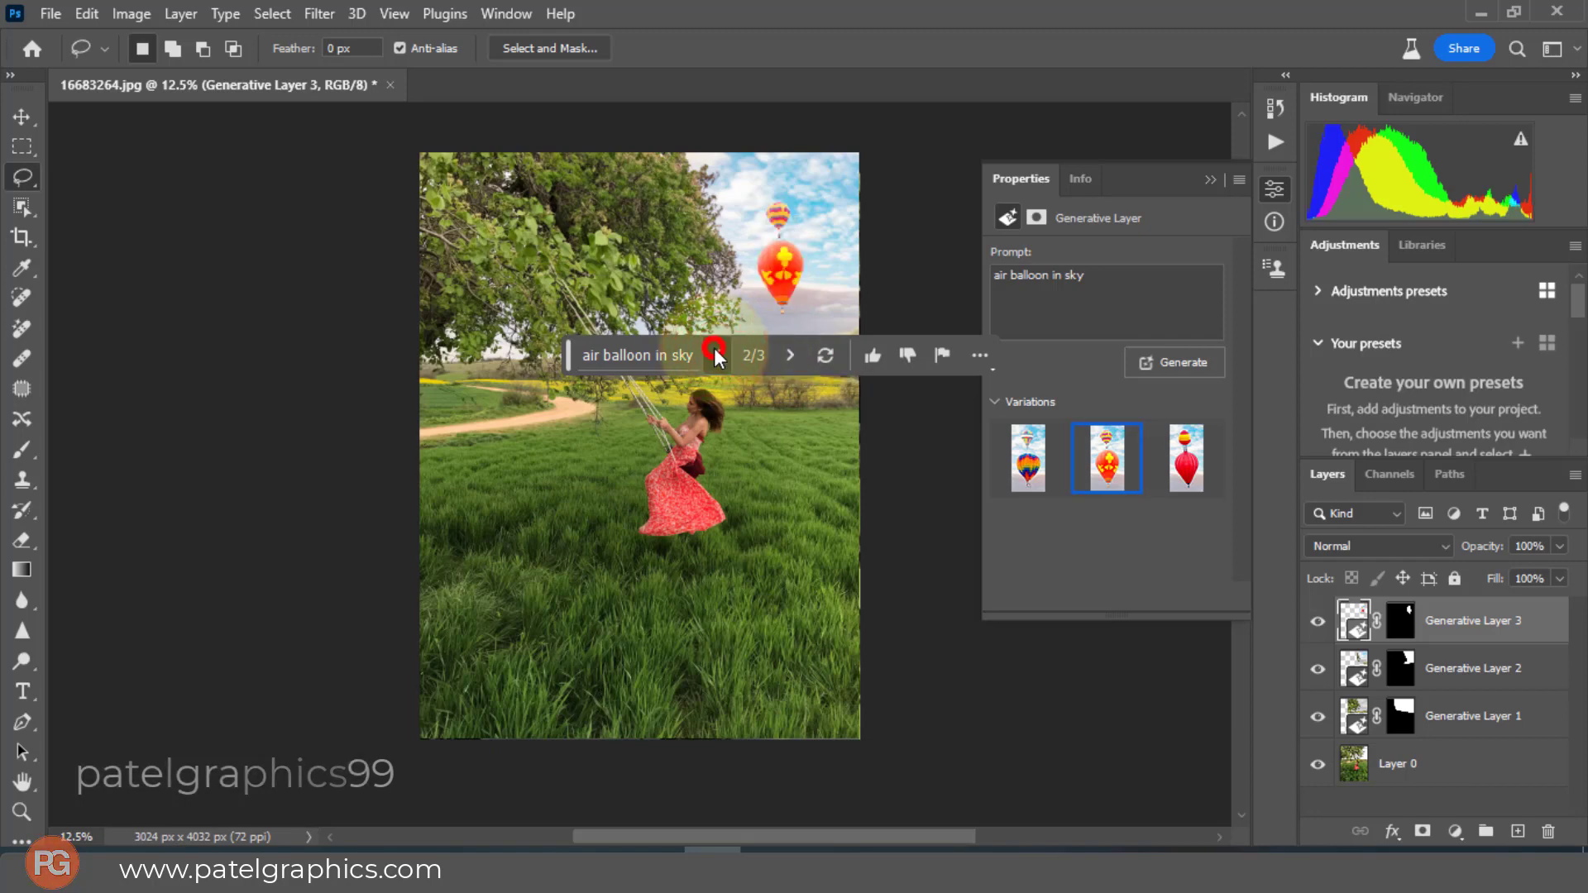
{"action": "left_click", "coordinate": [715, 354]}
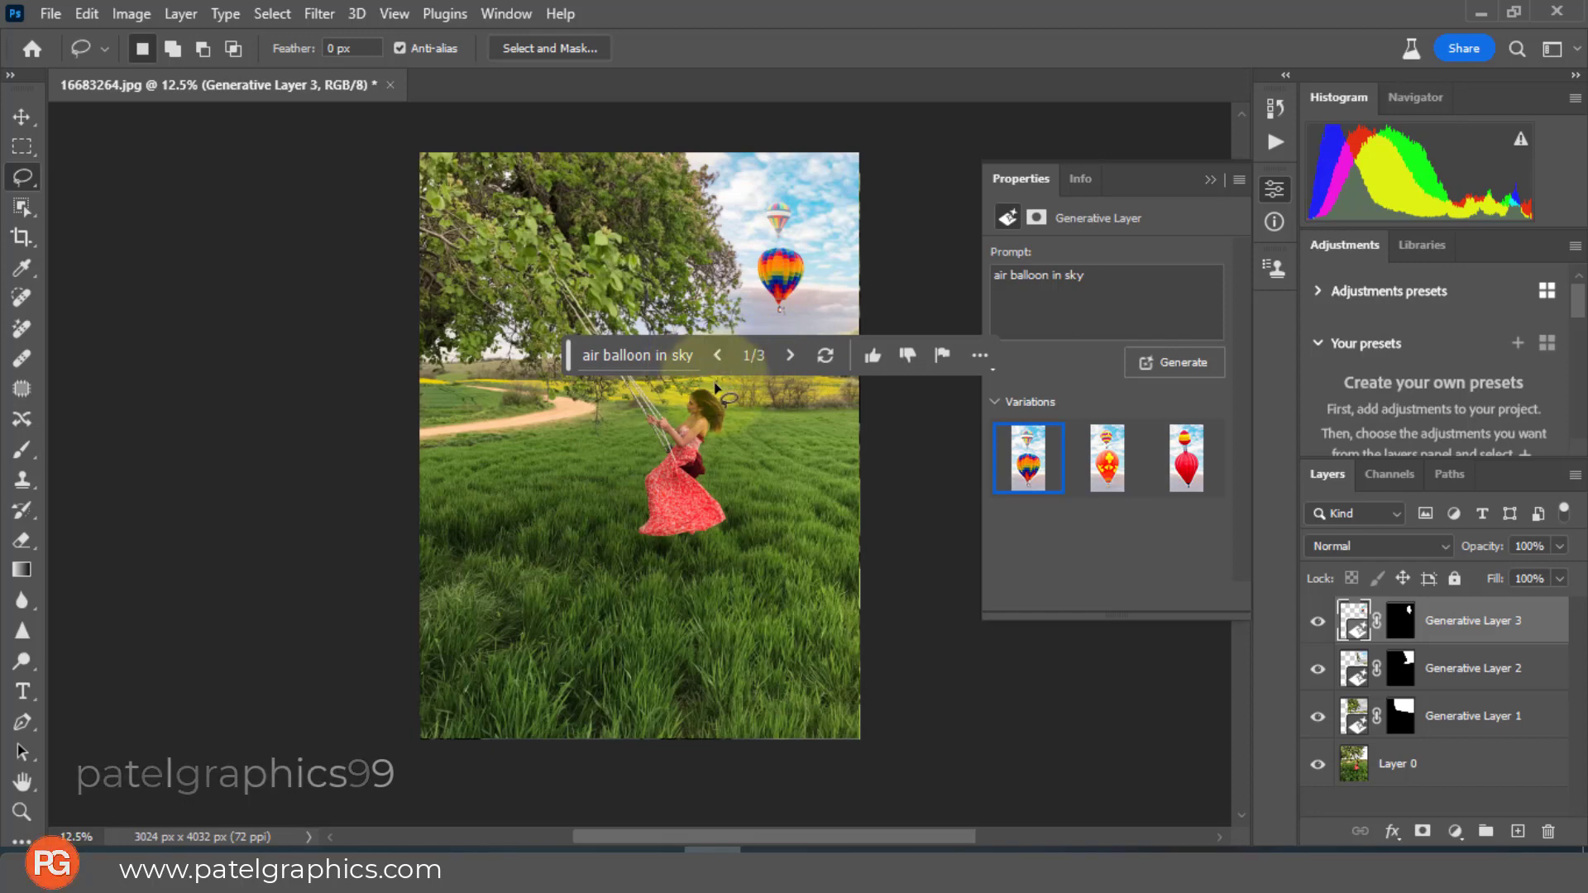
- Clear the Properties panel and task bar away from the scene, and set Generative Layer 3's opacity to 70%
{"action": "left_click", "coordinate": [1209, 181]}
{"action": "left_click_drag", "start_coordinate": [568, 347], "coordinate": [409, 739]}
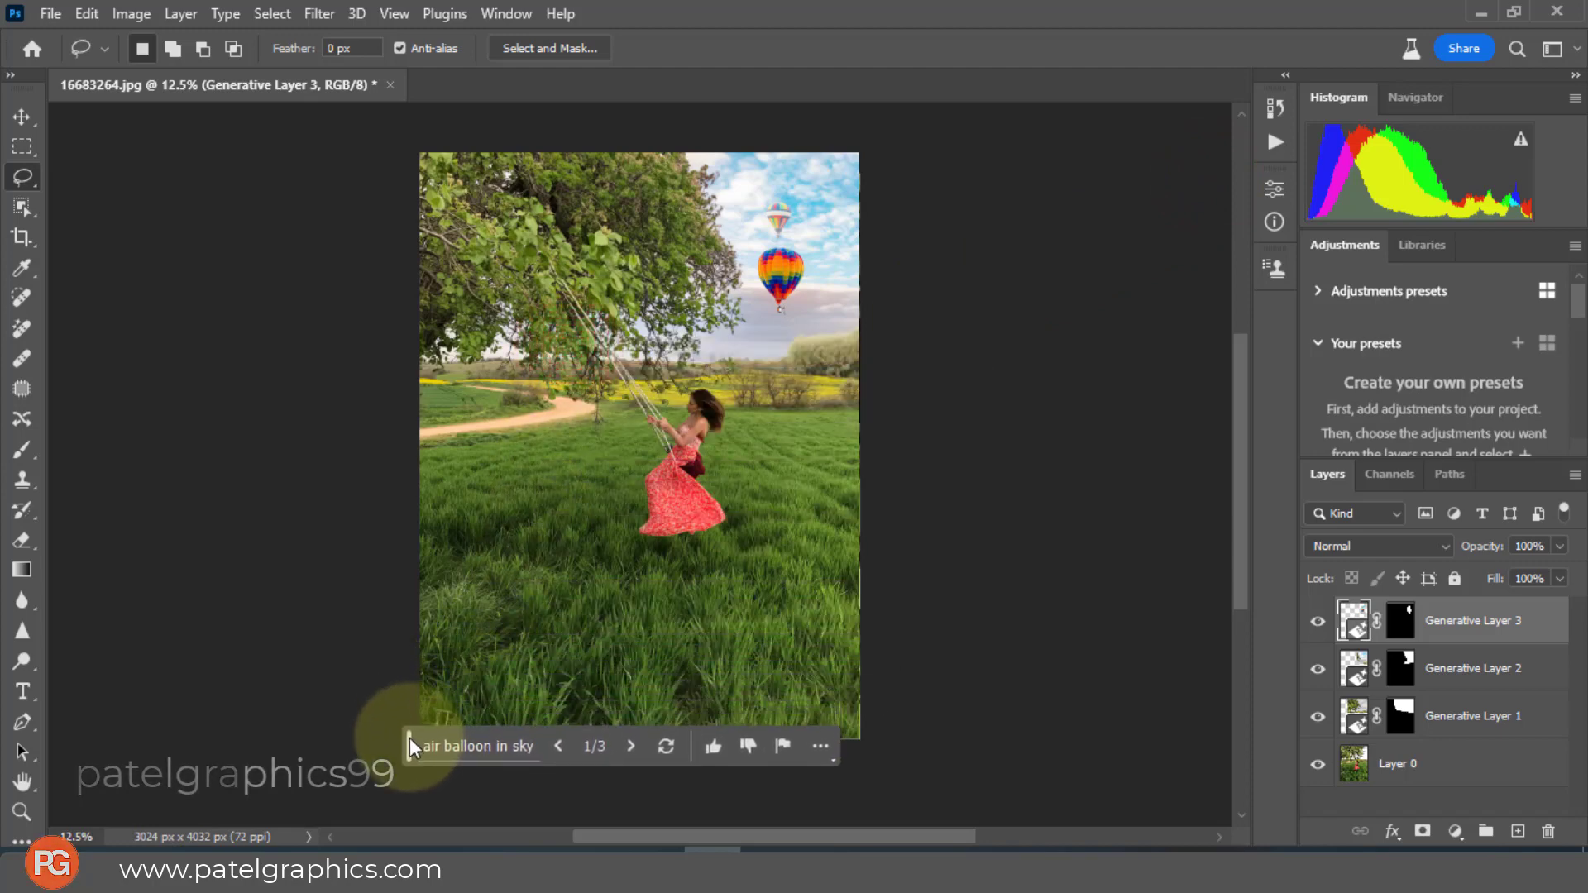
{"action": "left_click", "coordinate": [1441, 624]}
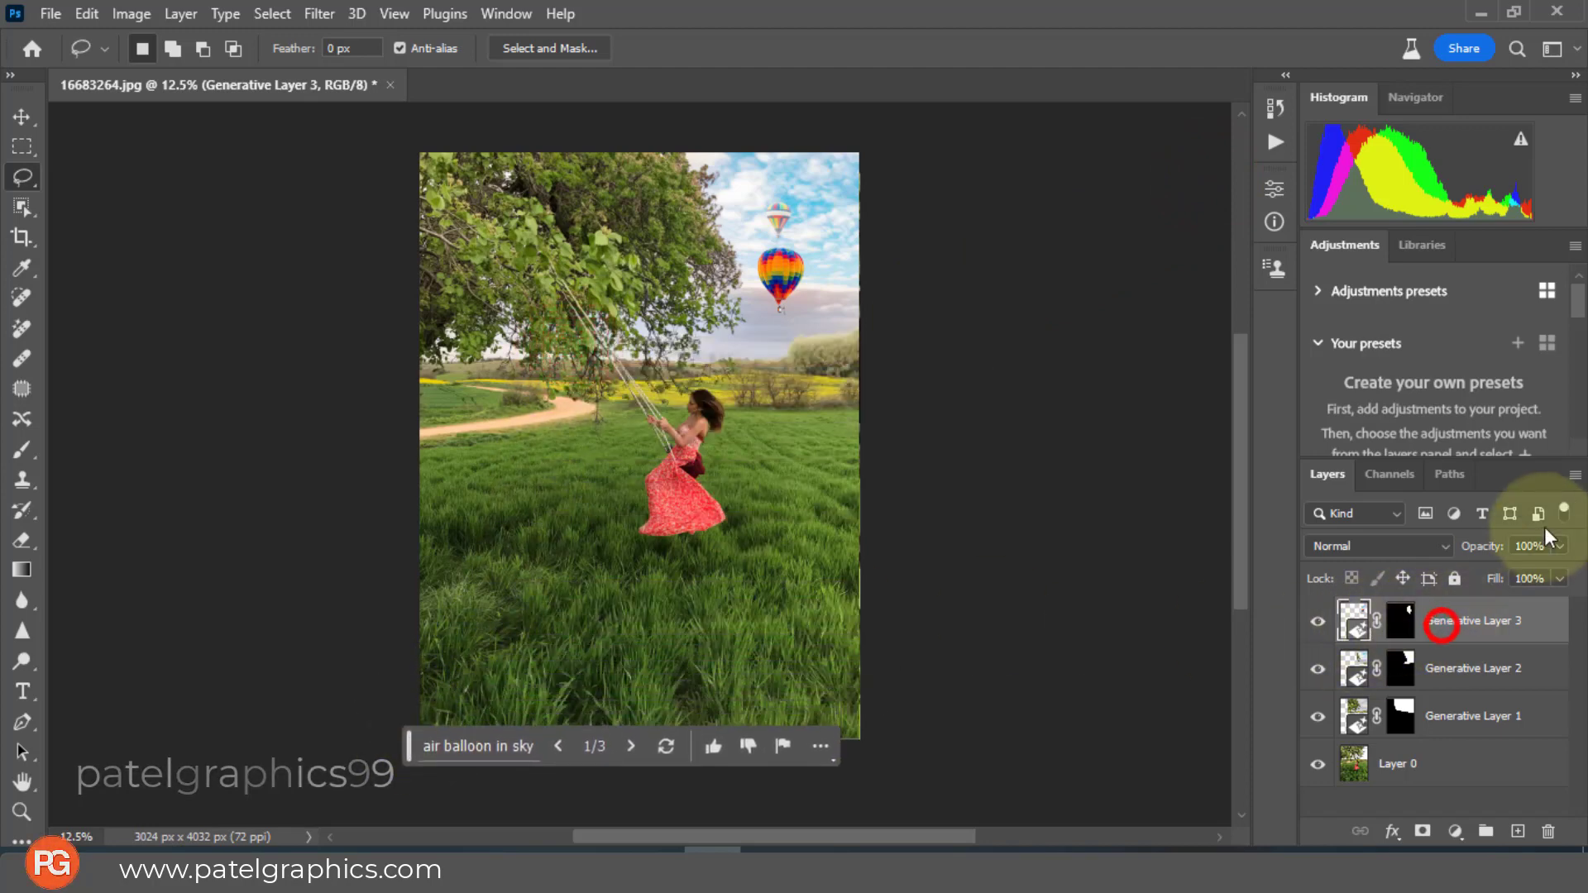
{"action": "left_click", "coordinate": [1558, 546]}
{"action": "mouse_move", "coordinate": [1532, 567]}
{"action": "left_mouse_down"}
{"action": "mouse_move", "coordinate": [1512, 576]}
{"action": "mouse_move", "coordinate": [1529, 578]}
{"action": "left_mouse_up"}
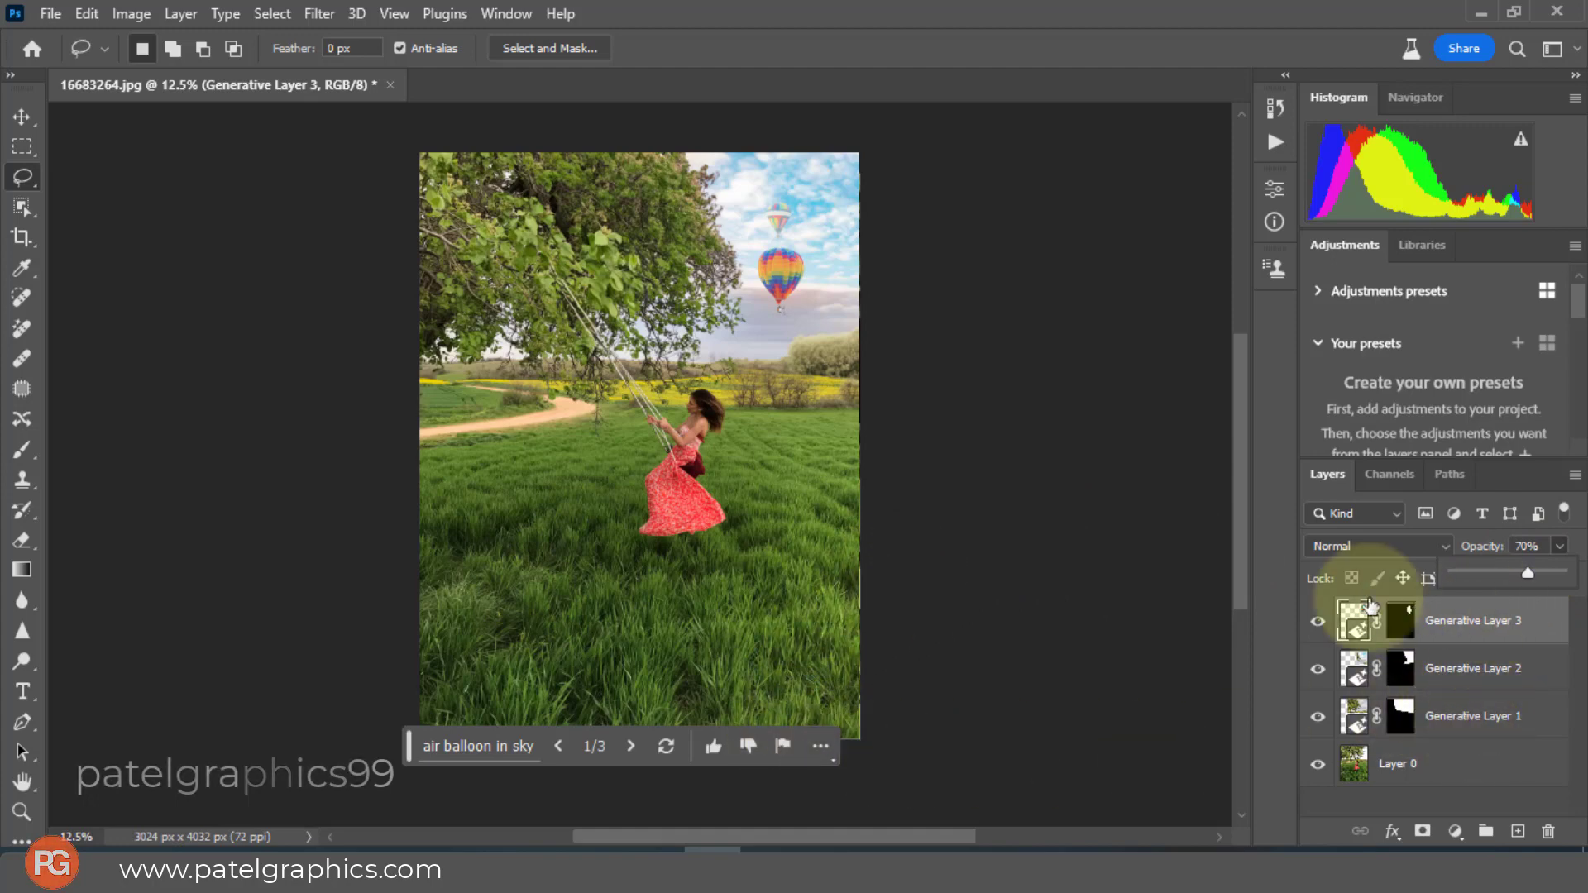
{"action": "left_click", "coordinate": [22, 176]}
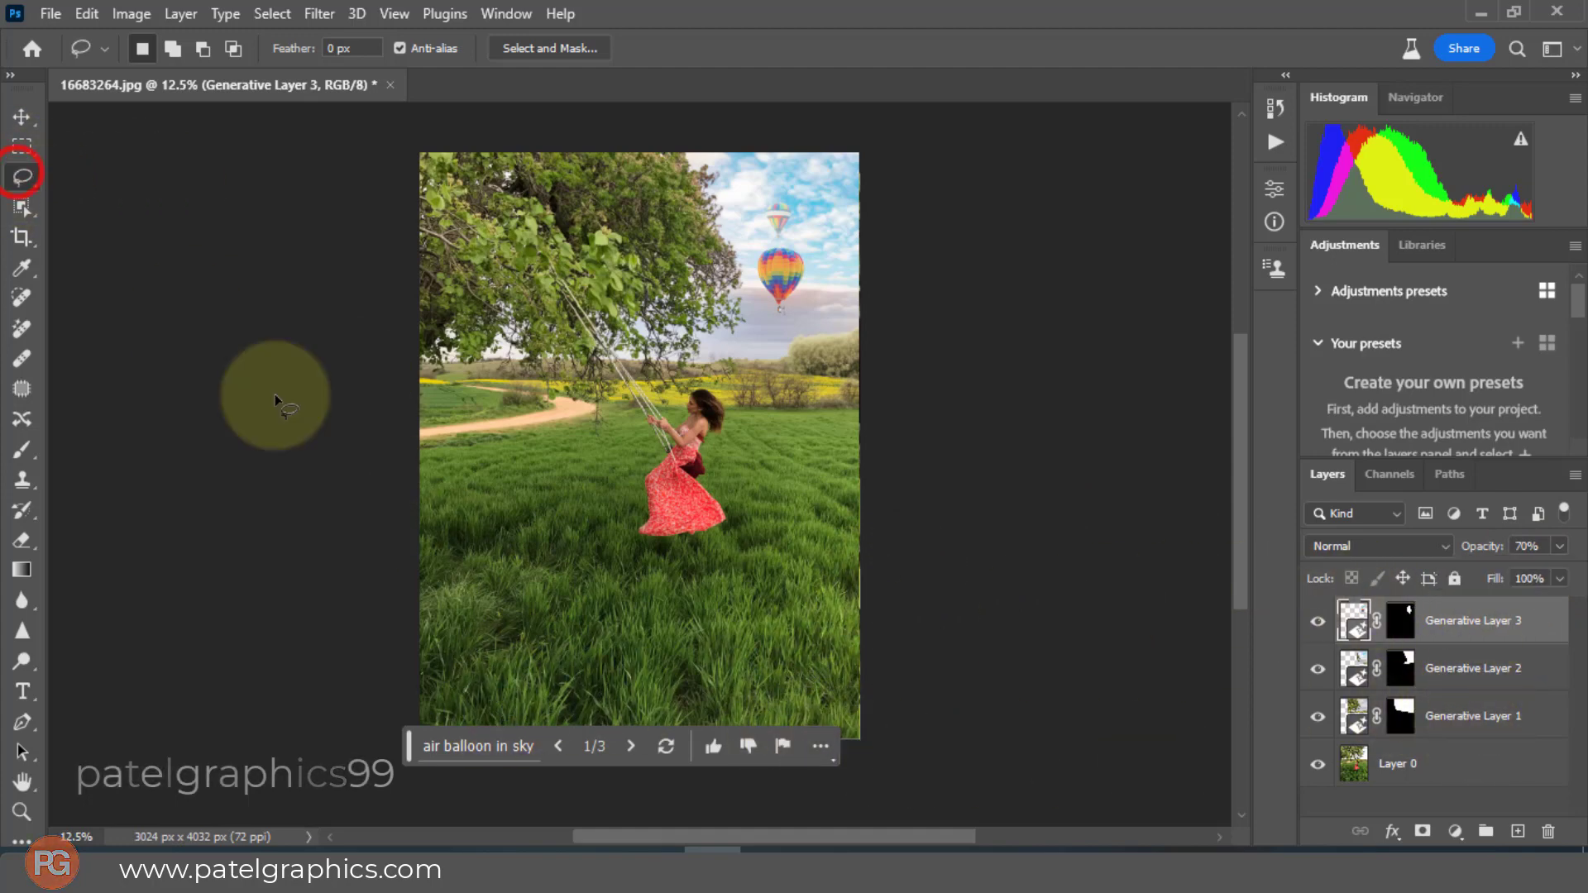
- Lasso the foreground grass from just below the swinging woman's dress down to the photo's lower edge and fill it generatively with "lake reflection"
{"action": "mouse_move", "coordinate": [411, 442]}
{"action": "left_mouse_down"}
{"action": "mouse_move", "coordinate": [590, 534]}
{"action": "mouse_move", "coordinate": [667, 545]}
{"action": "mouse_move", "coordinate": [741, 529]}
{"action": "mouse_move", "coordinate": [847, 458]}
{"action": "mouse_move", "coordinate": [898, 469]}
{"action": "mouse_move", "coordinate": [930, 650]}
{"action": "mouse_move", "coordinate": [888, 778]}
{"action": "mouse_move", "coordinate": [626, 795]}
{"action": "mouse_move", "coordinate": [367, 773]}
{"action": "mouse_move", "coordinate": [329, 627]}
{"action": "mouse_move", "coordinate": [324, 444]}
{"action": "left_mouse_up"}
{"action": "left_click", "coordinate": [466, 771]}
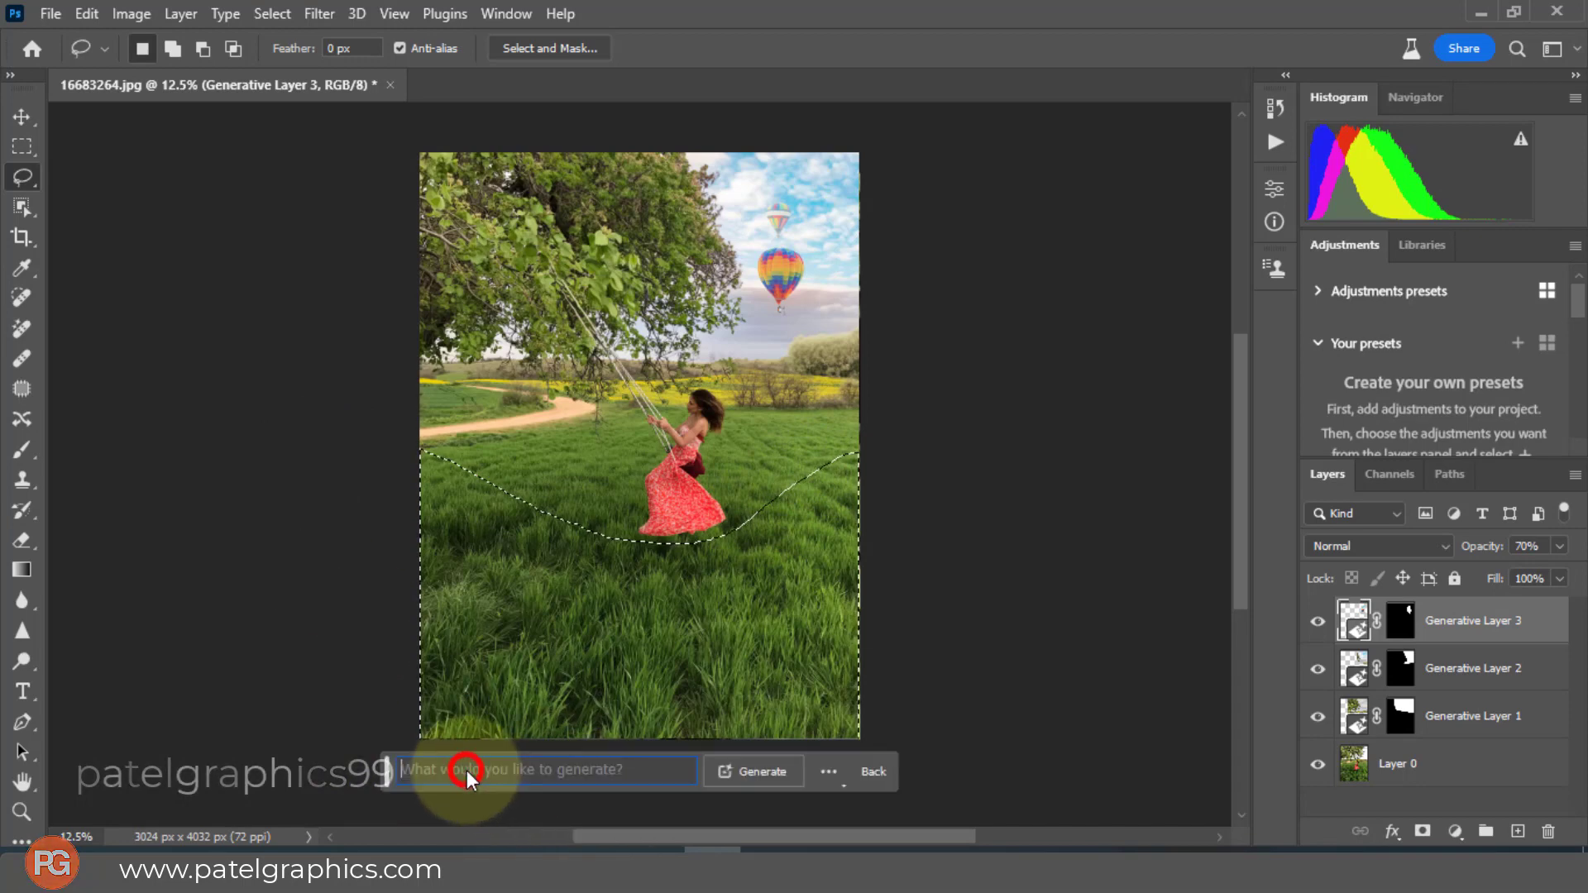
{"action": "type", "text": "lake reflection"}
{"action": "left_click", "coordinate": [739, 771]}
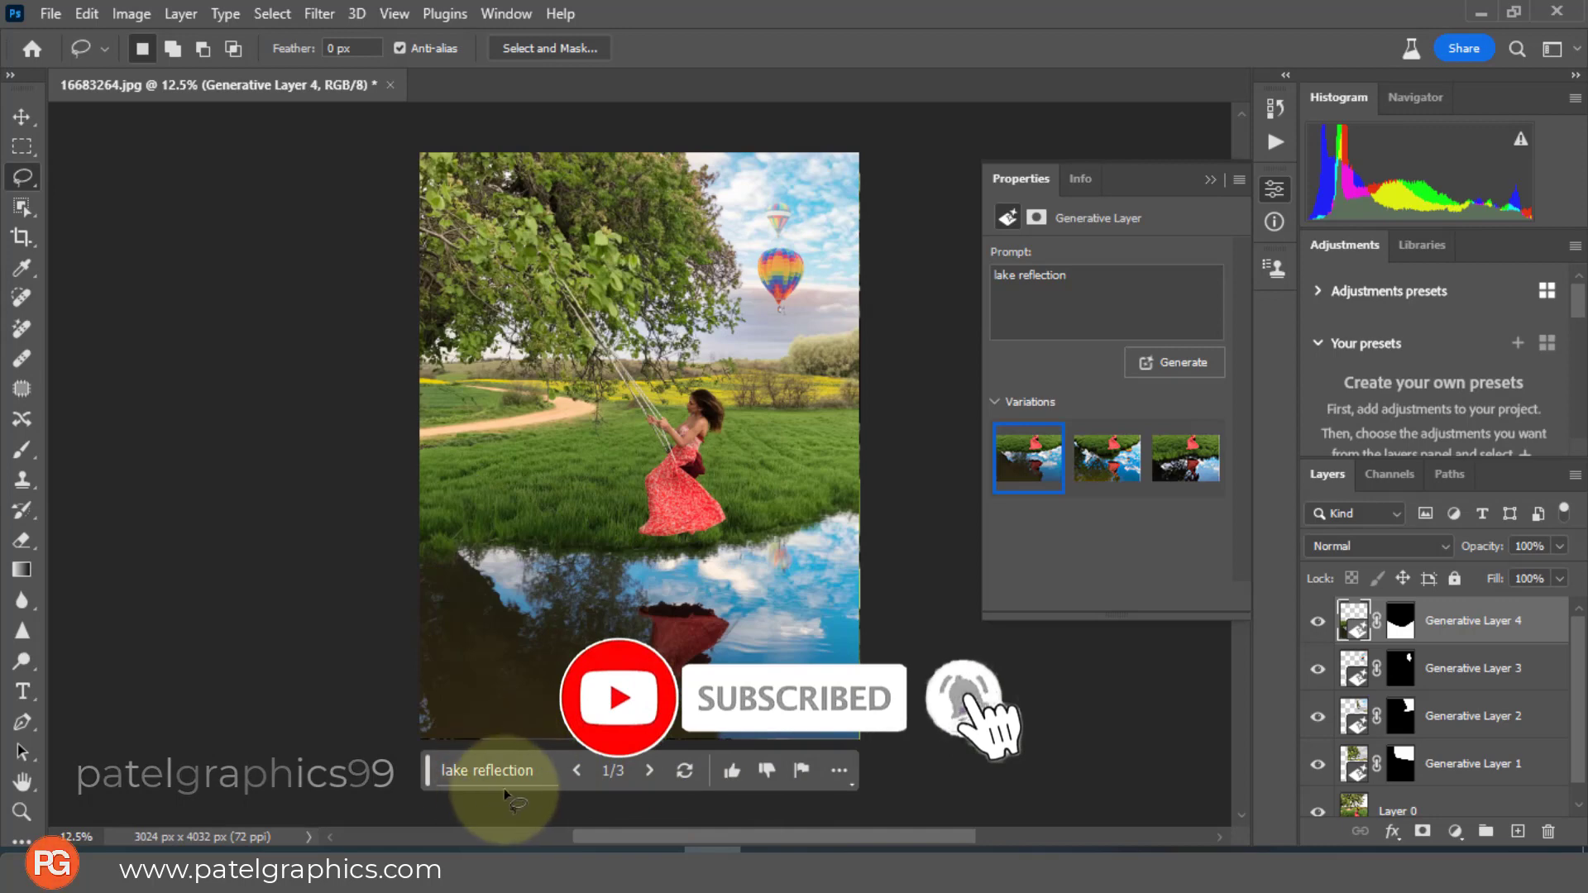
- Compare the three lake reflection variations and generate another set from the same prompt
{"action": "left_click", "coordinate": [650, 770]}
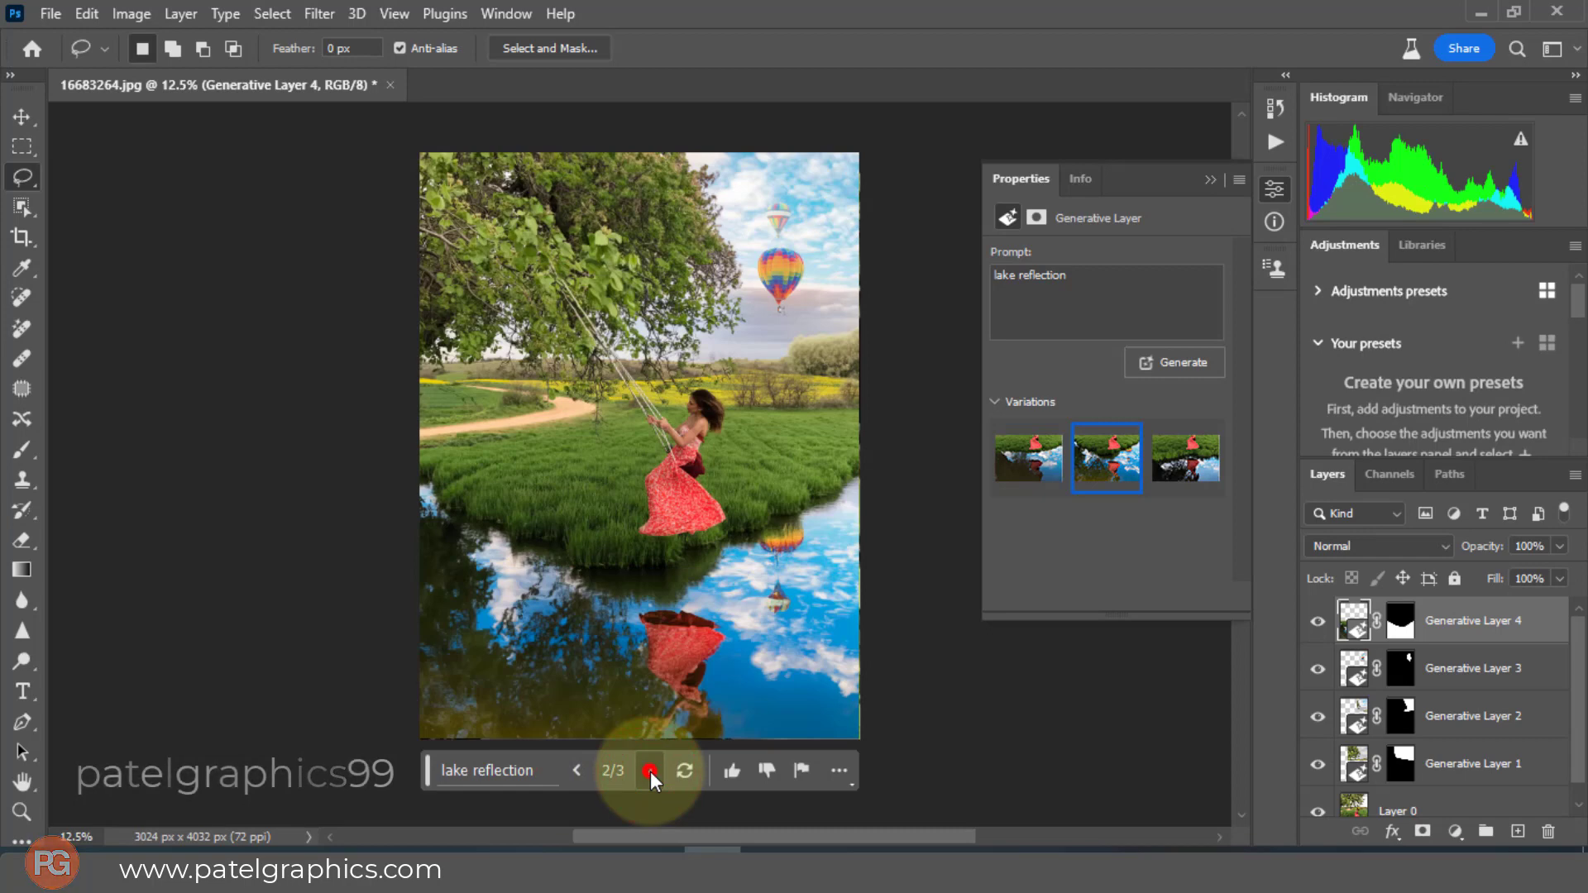
{"action": "left_click", "coordinate": [650, 771]}
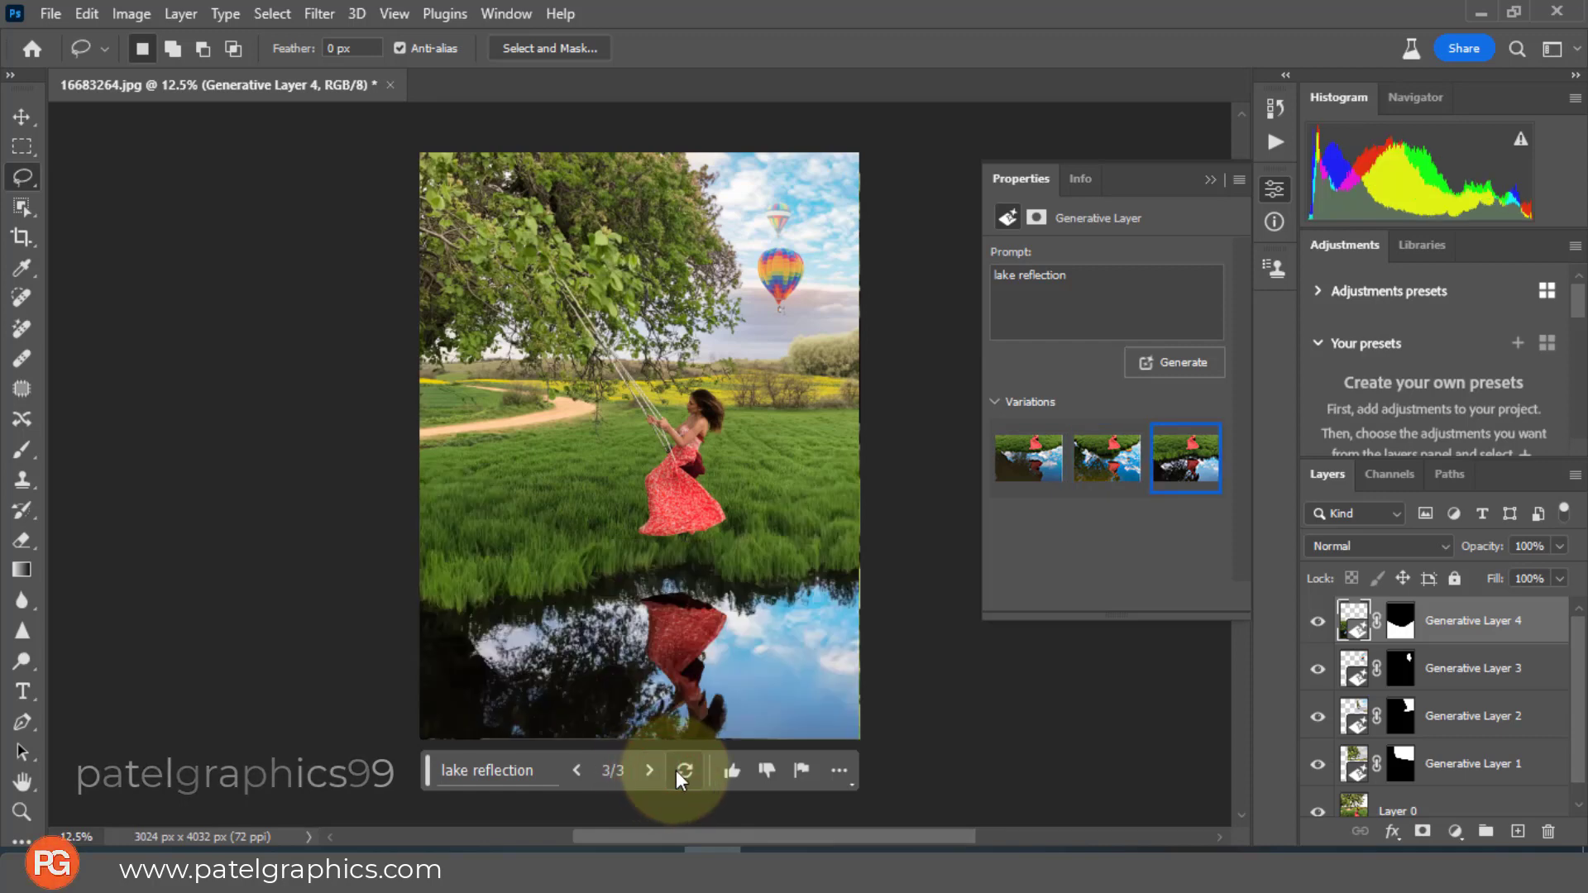
{"action": "left_click", "coordinate": [677, 771]}
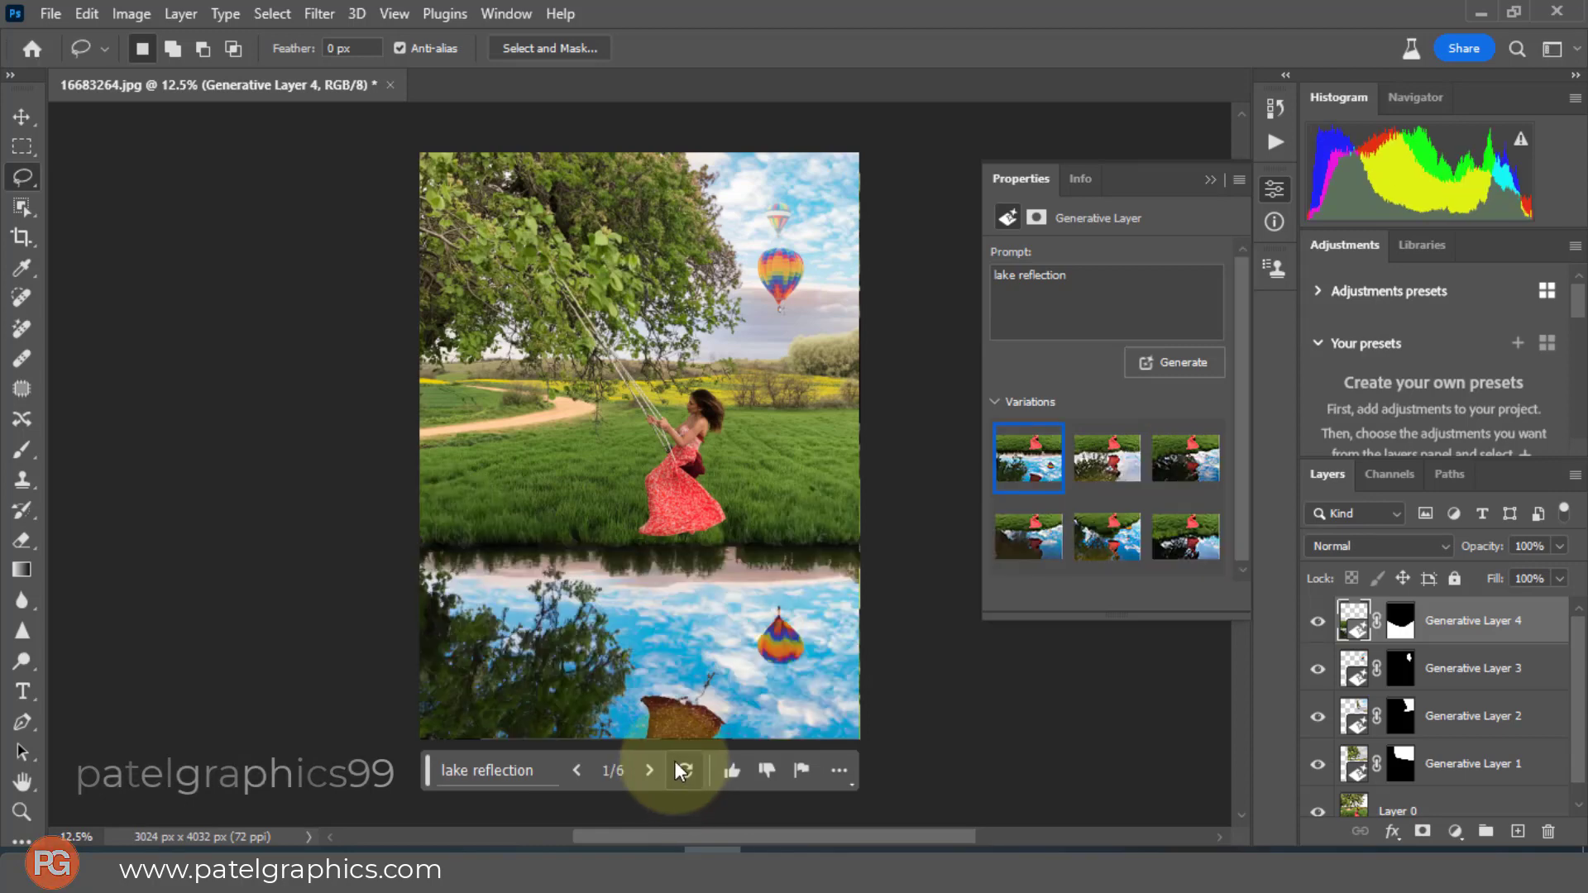
- Compare the newly generated lake reflections and keep the fifth variation, with a curved grassy bank and the balloons mirrored in blue water
{"action": "left_click", "coordinate": [650, 771]}
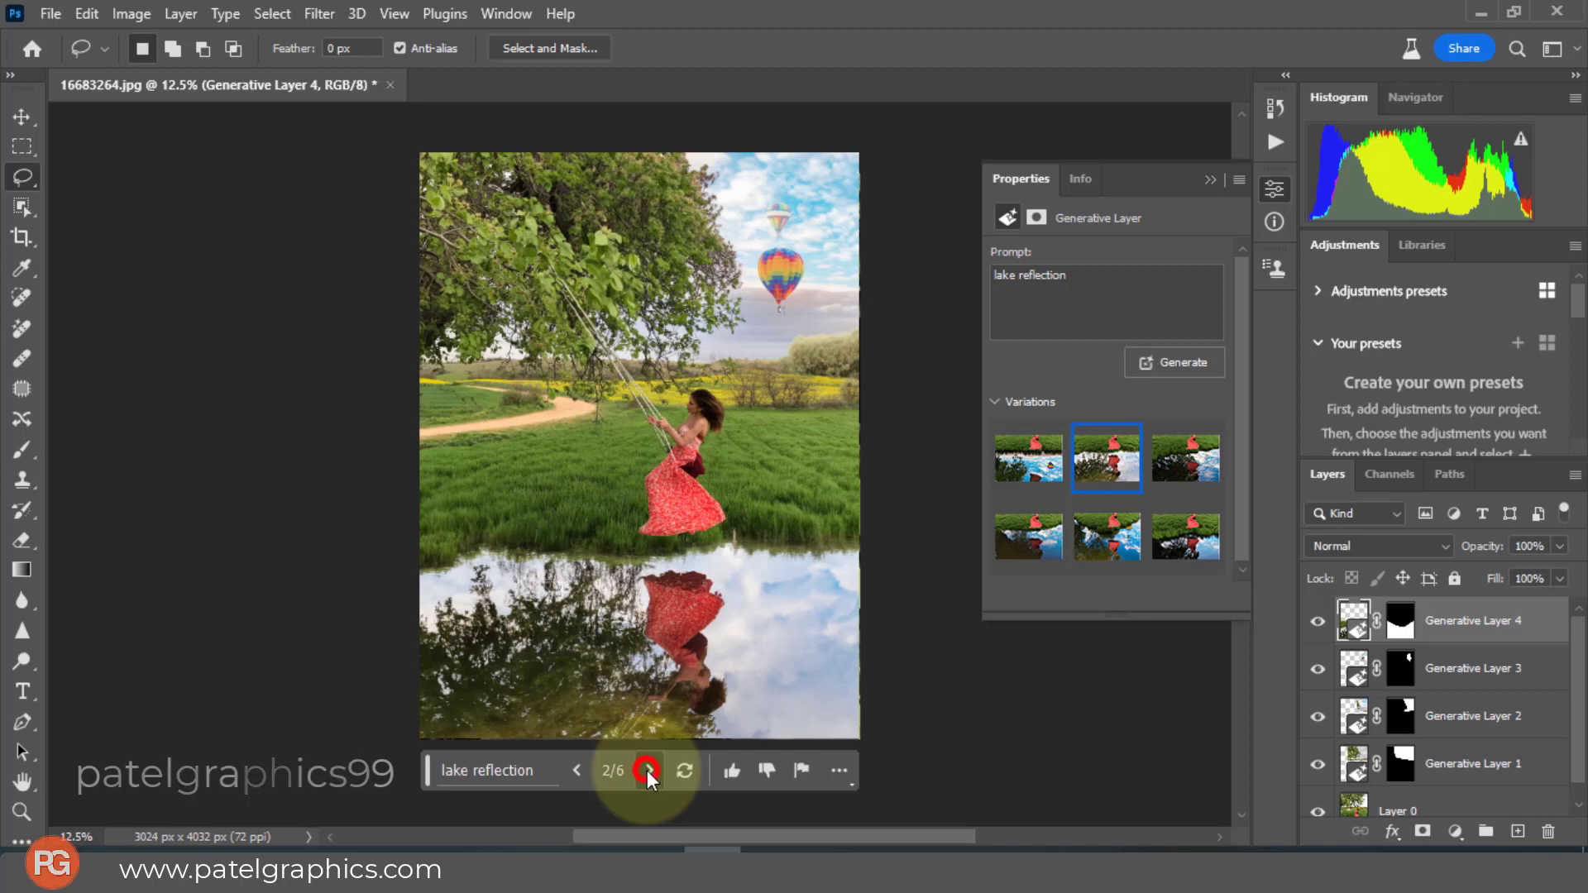
{"action": "left_click", "coordinate": [647, 770]}
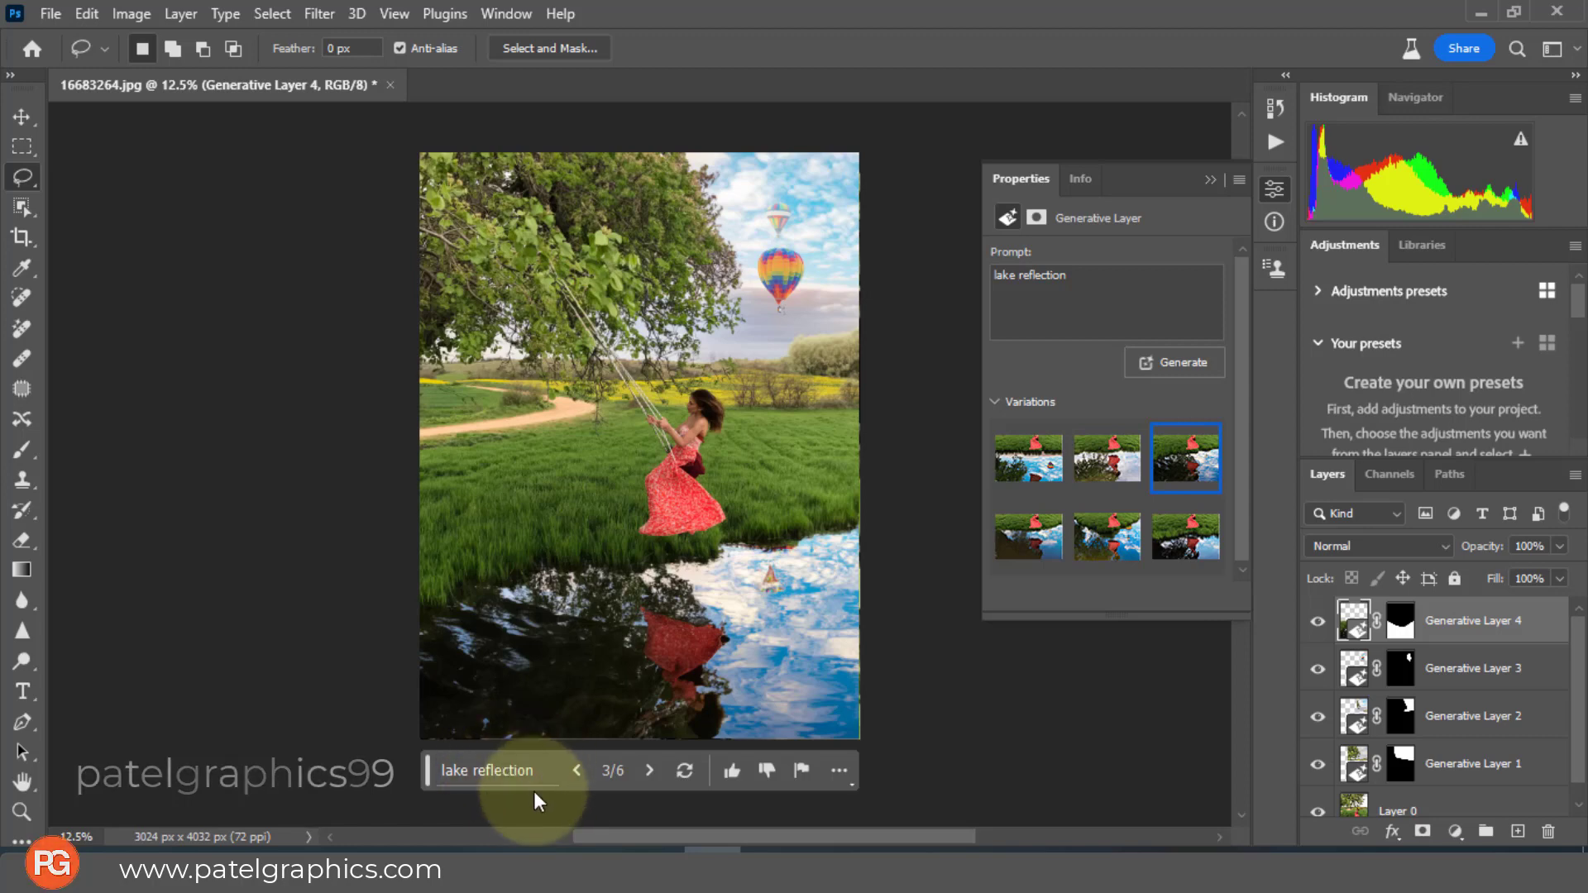
{"action": "left_click", "coordinate": [579, 770]}
{"action": "left_click", "coordinate": [579, 770]}
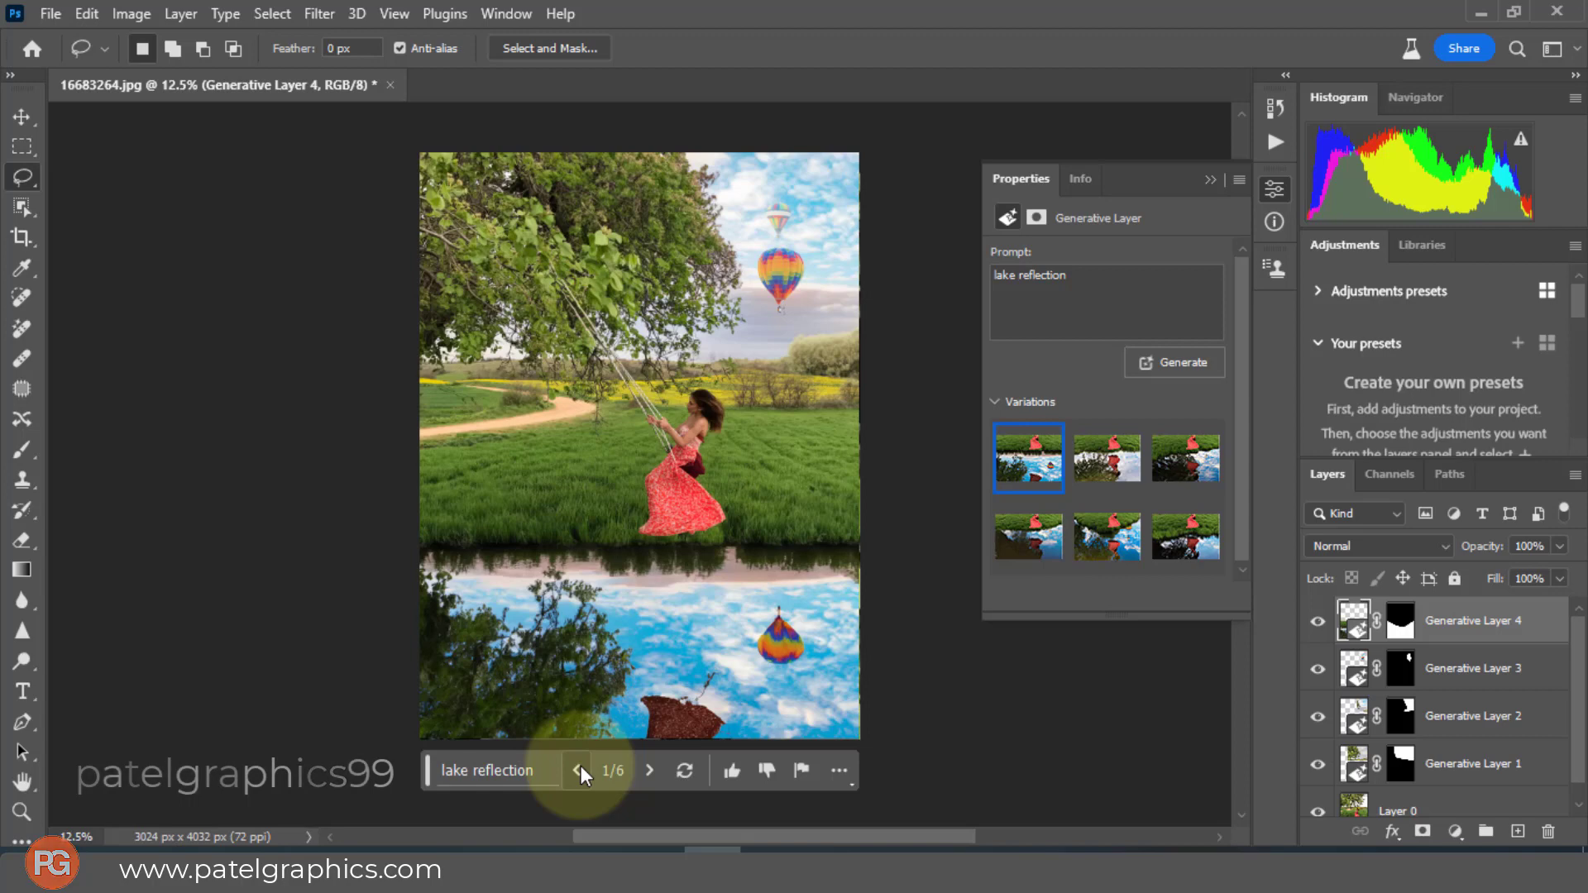
{"action": "left_click", "coordinate": [579, 769]}
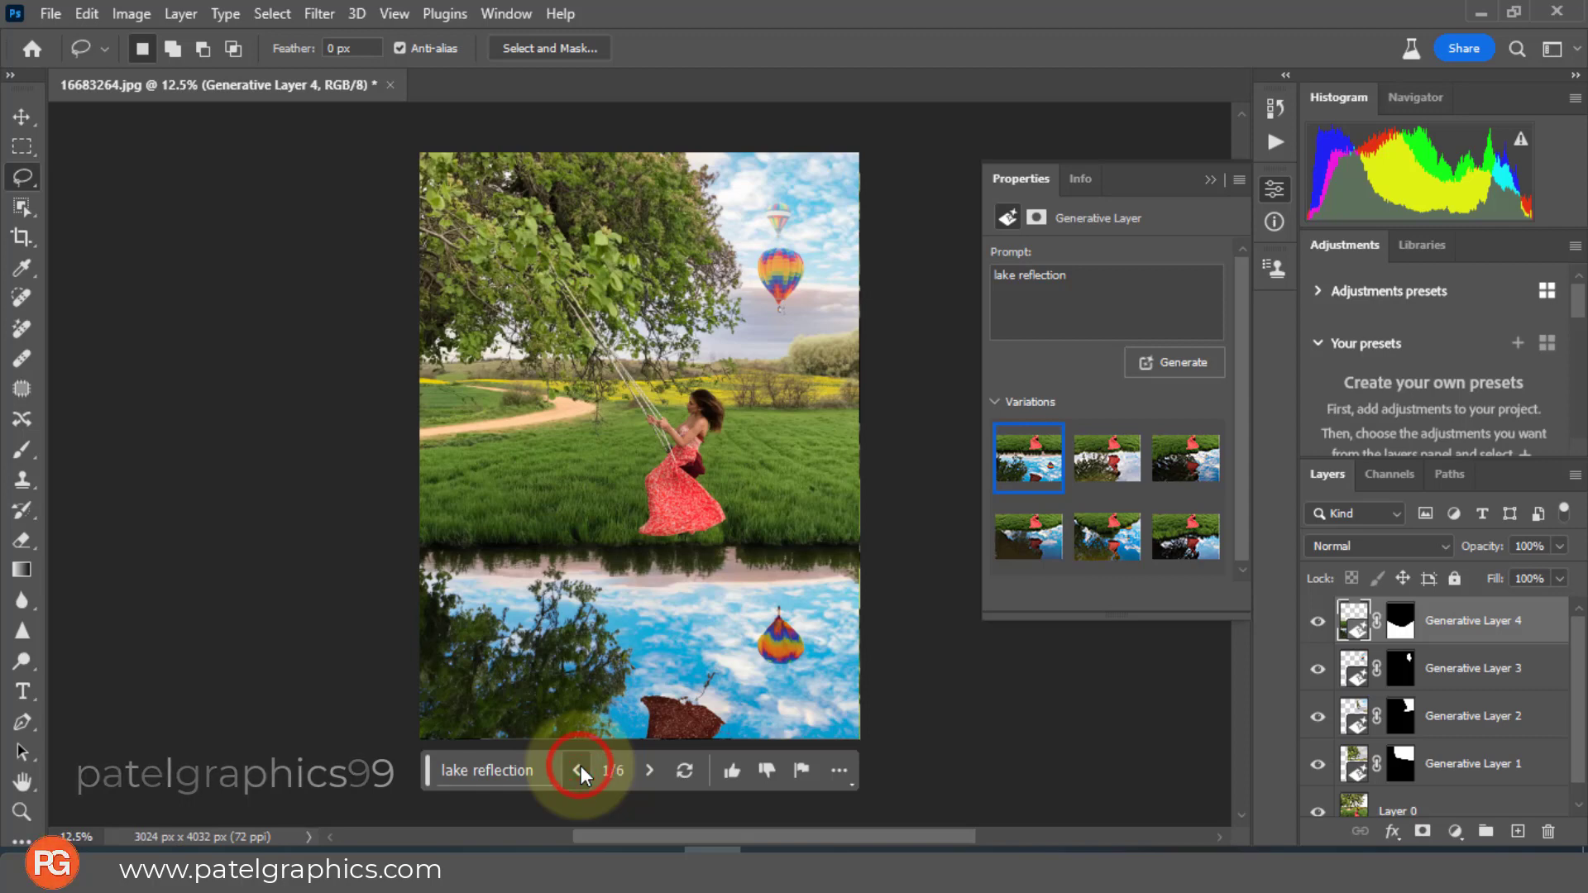
{"action": "left_click", "coordinate": [580, 770]}
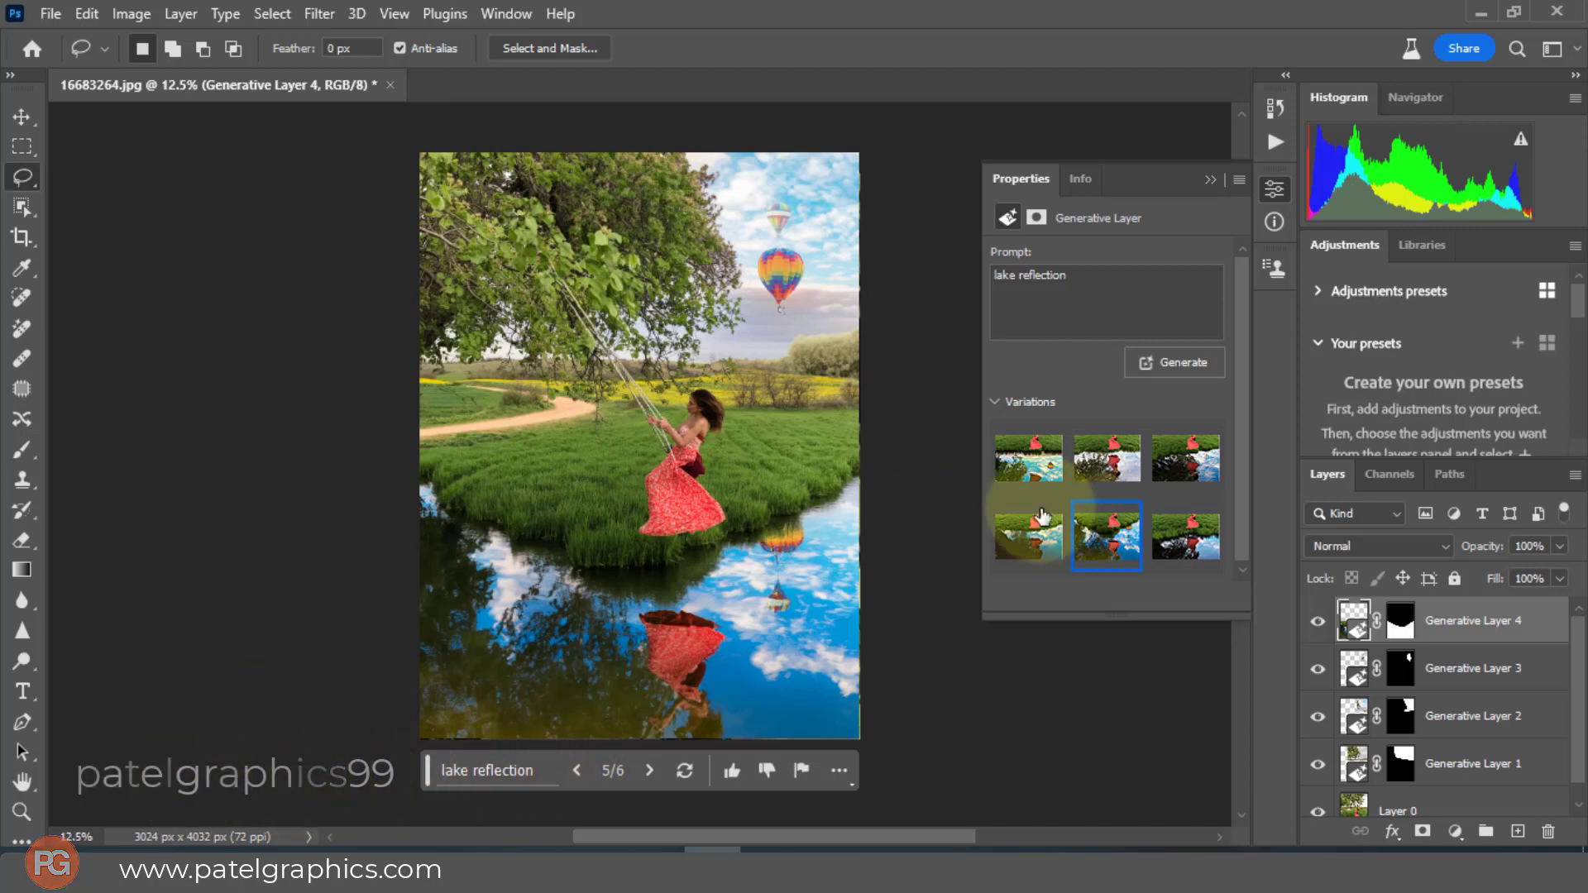
- Collapse the Properties panel and group Generative Layers 1 through 4 together above Layer 0
{"action": "left_click", "coordinate": [1208, 181]}
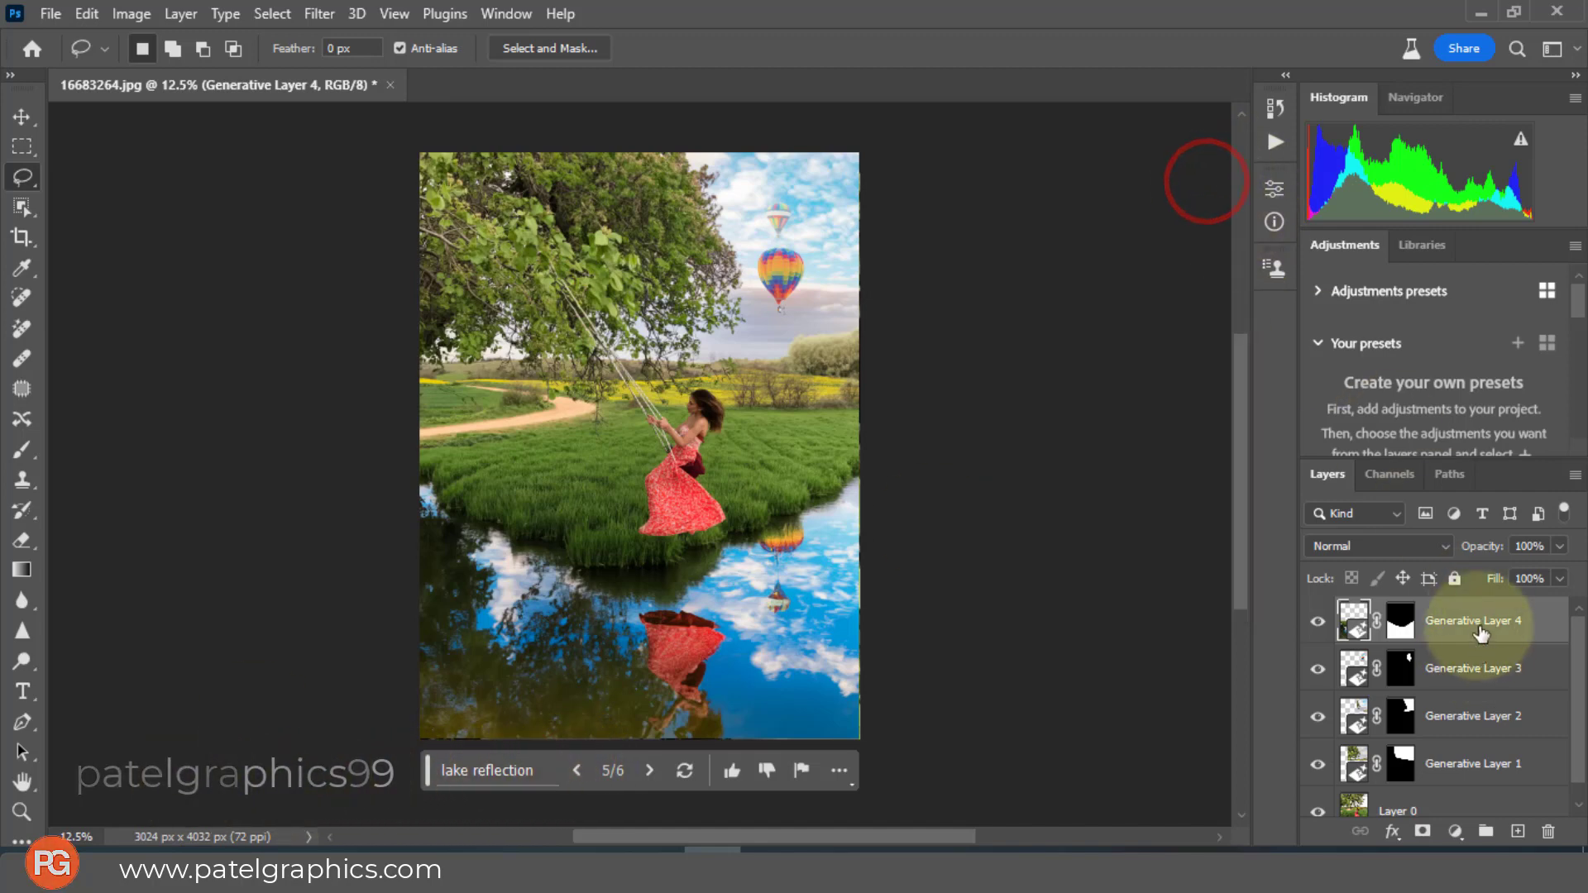
{"action": "scroll", "coordinate": [1464, 662], "scroll_direction": "down", "scroll_amount": 1}
{"action": "left_click", "coordinate": [1489, 747], "text": "shift"}
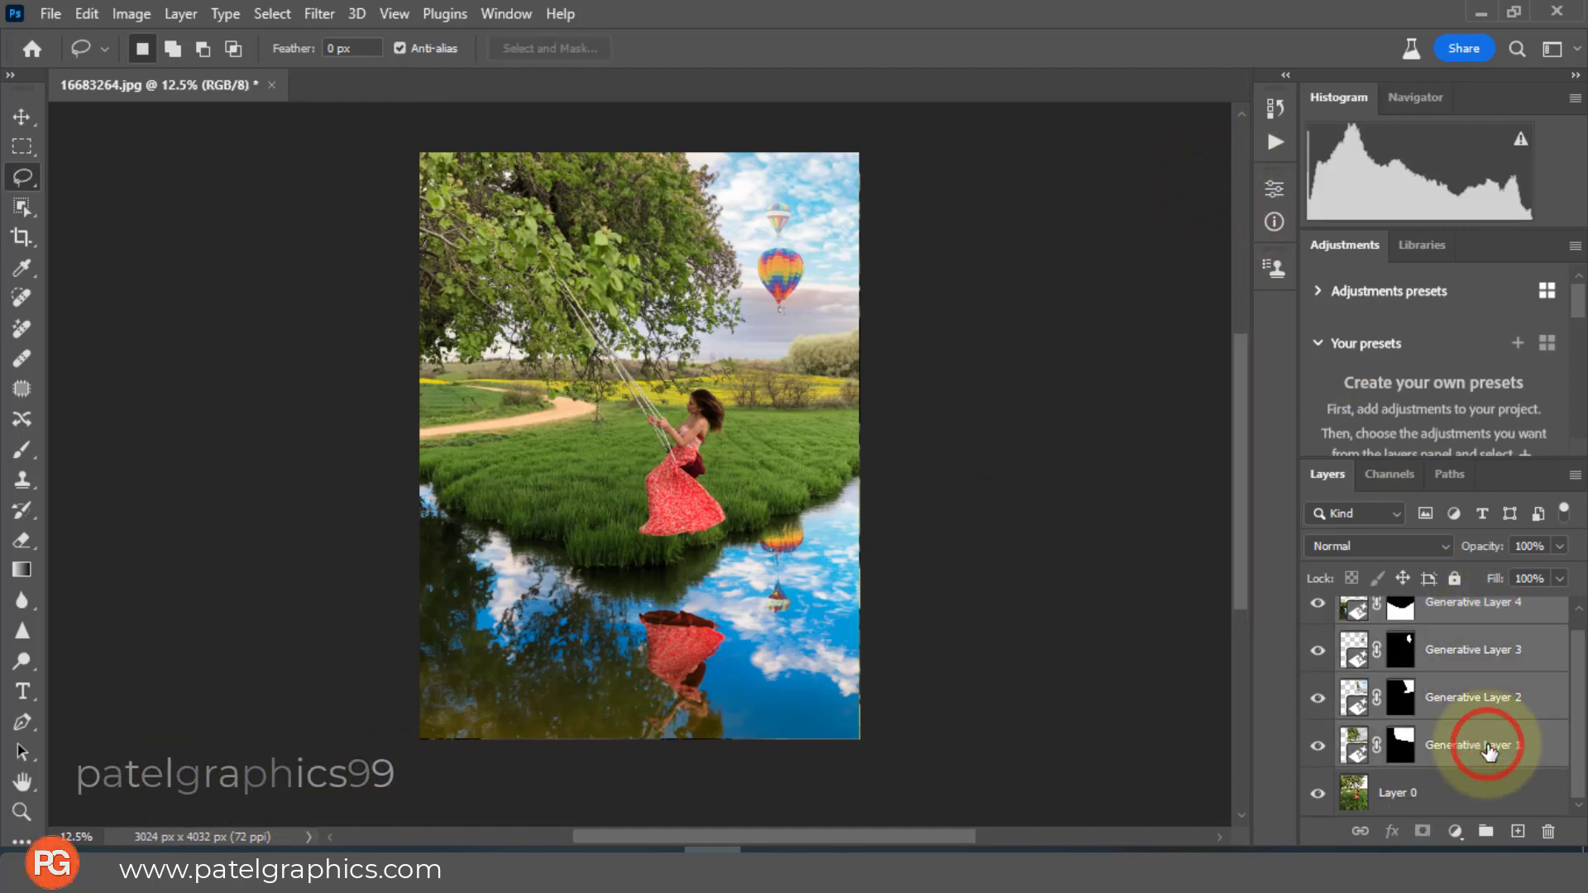
{"action": "key", "text": "ctrl+g"}
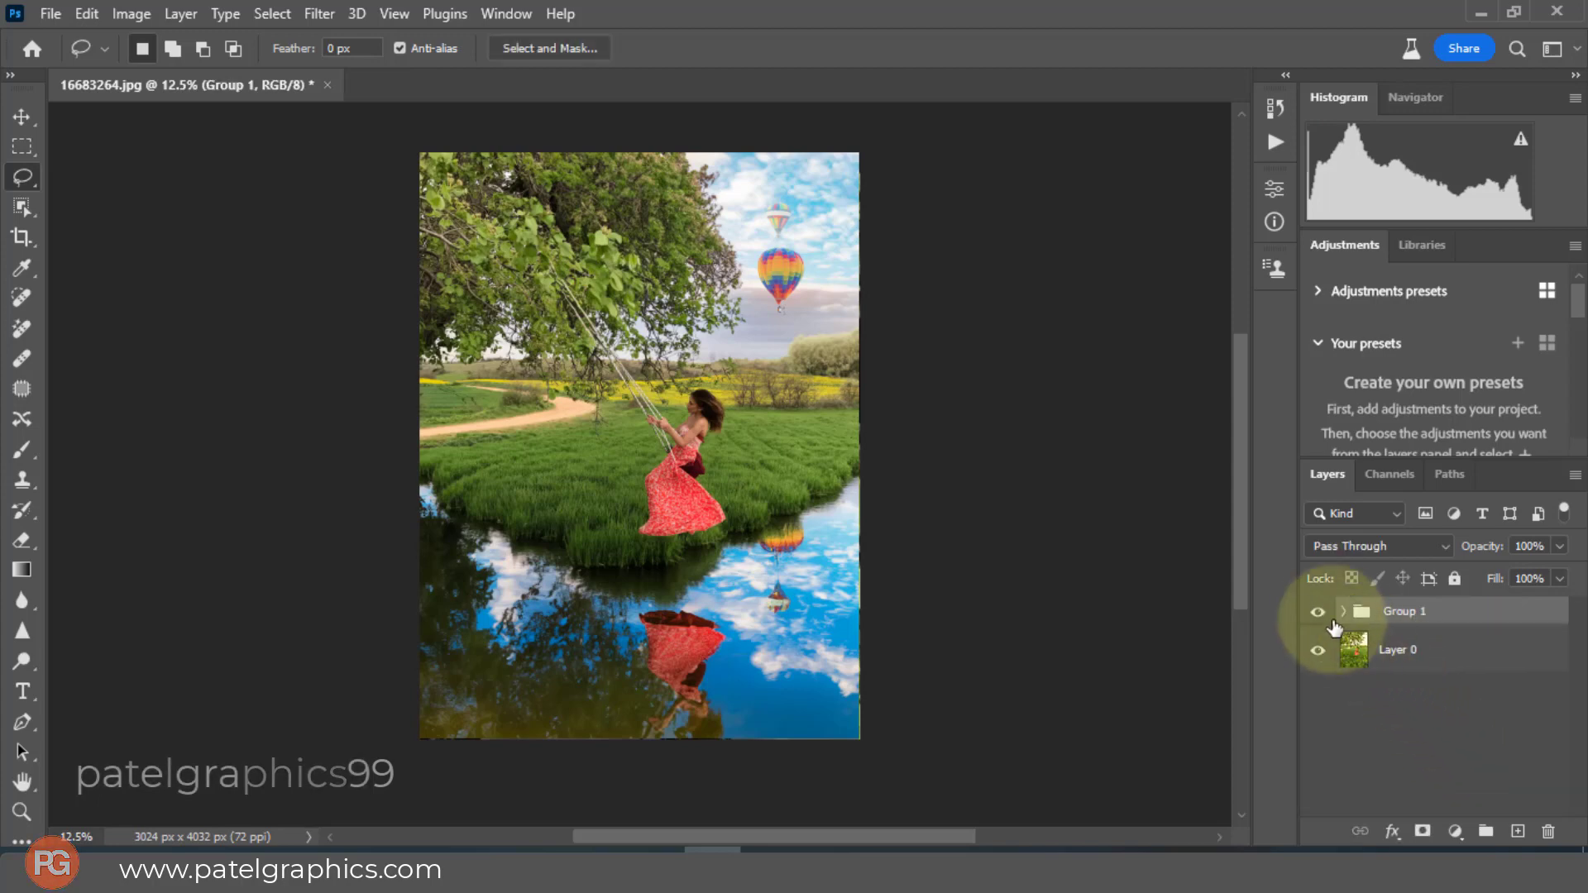
- Toggle the visibility of the generative layers' group to compare the original photo with the edited scene, leaving the group shown
{"action": "scroll", "coordinate": [886, 593], "scroll_direction": "up", "scroll_amount": 1}
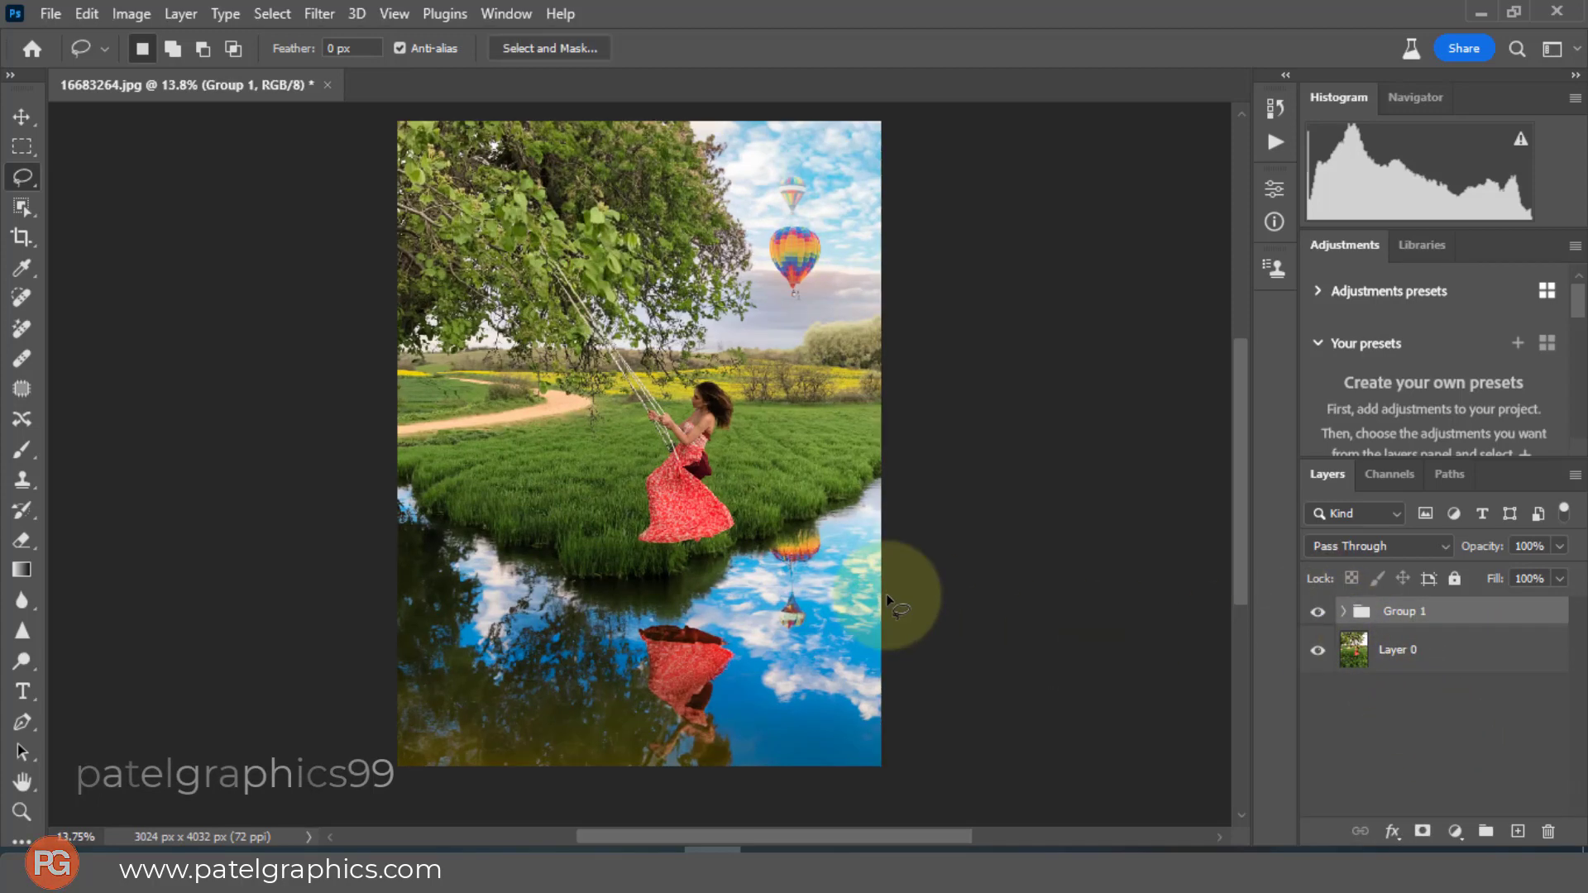
{"action": "left_click", "coordinate": [1321, 614]}
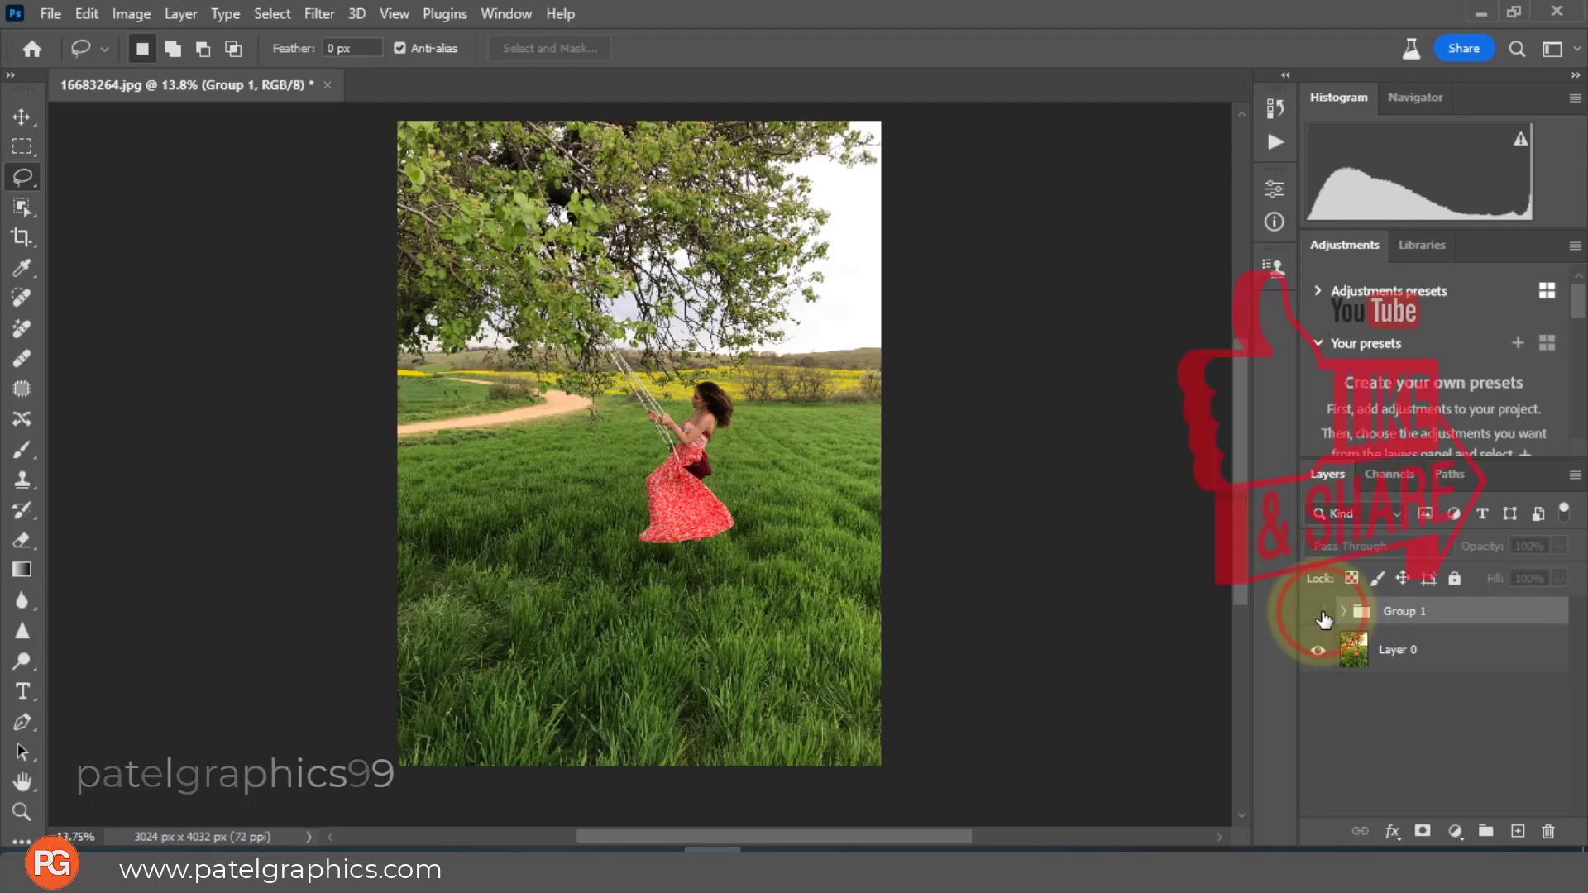
{"action": "left_click", "coordinate": [1320, 613]}
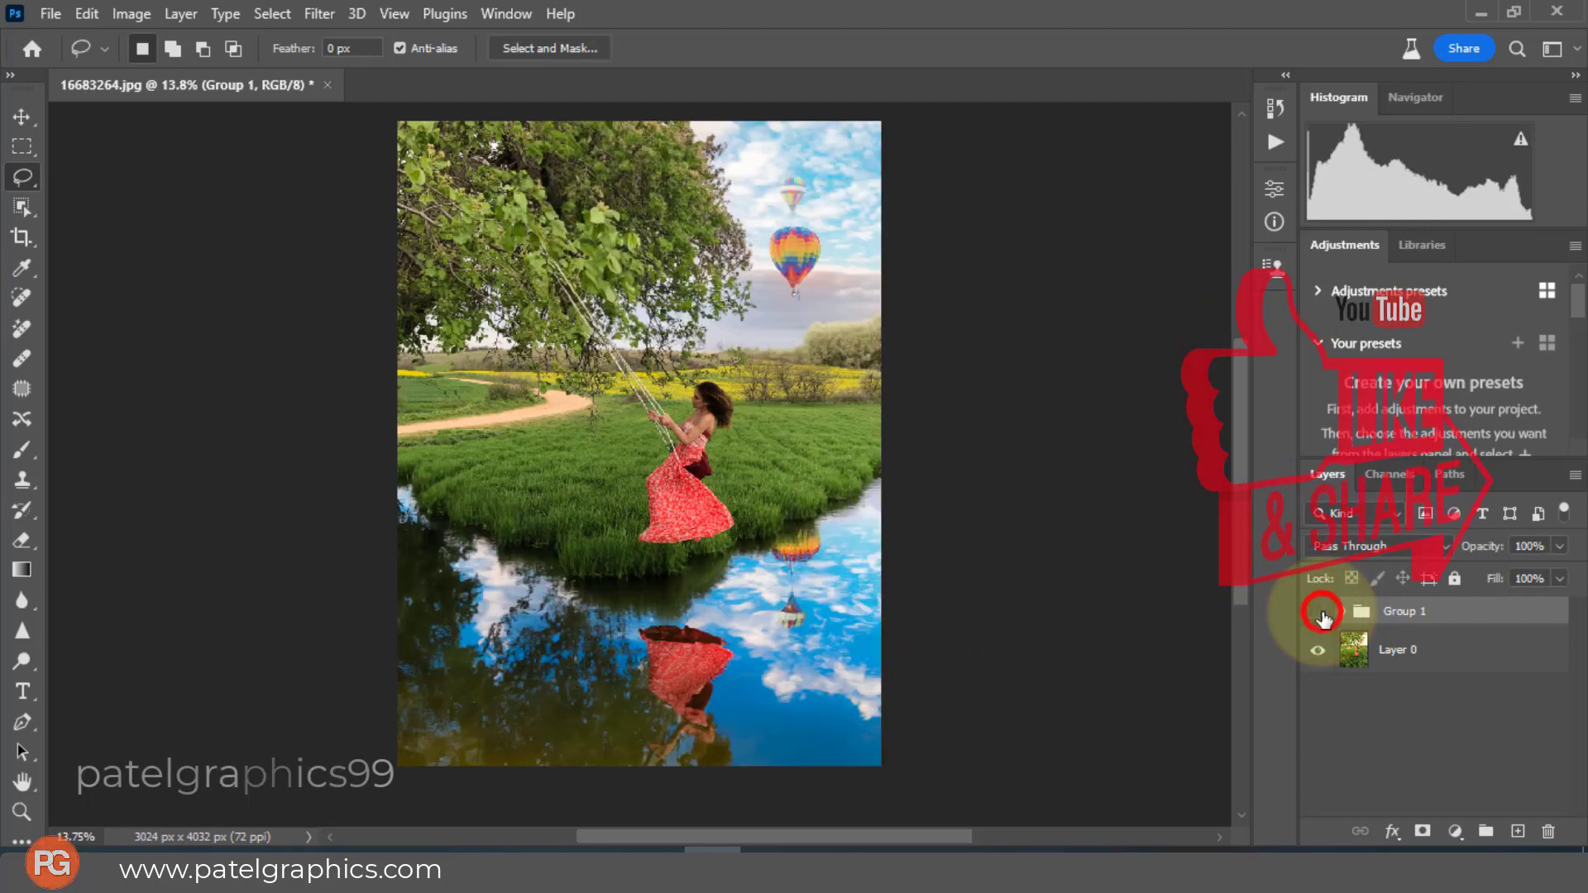
{"action": "left_click", "coordinate": [1320, 614]}
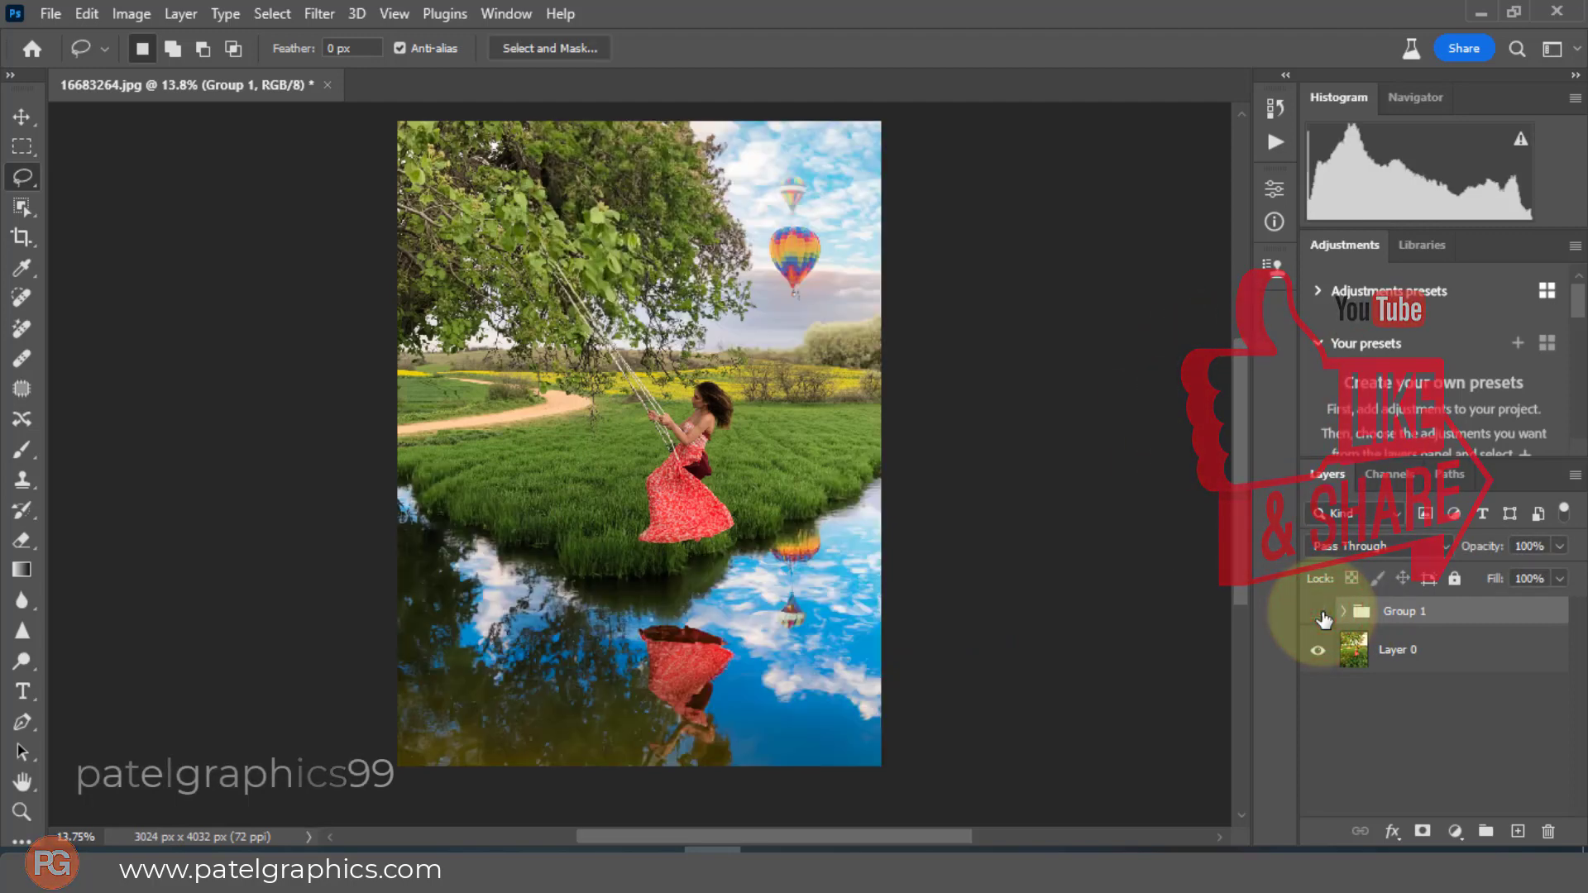
{"action": "left_click", "coordinate": [1321, 615]}
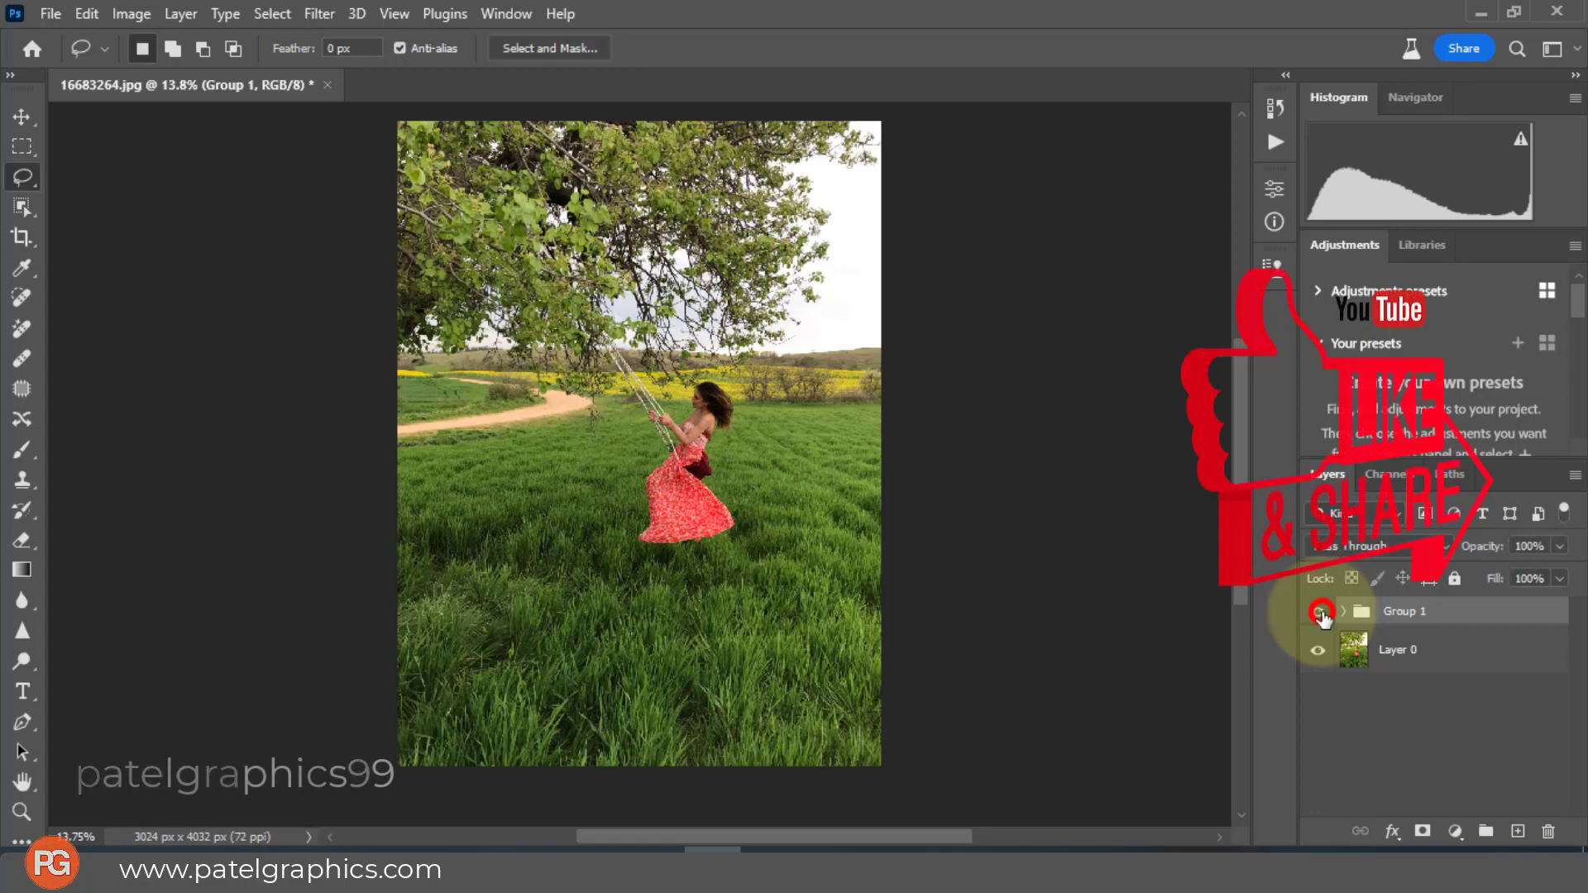
{"action": "left_click", "coordinate": [1321, 615]}
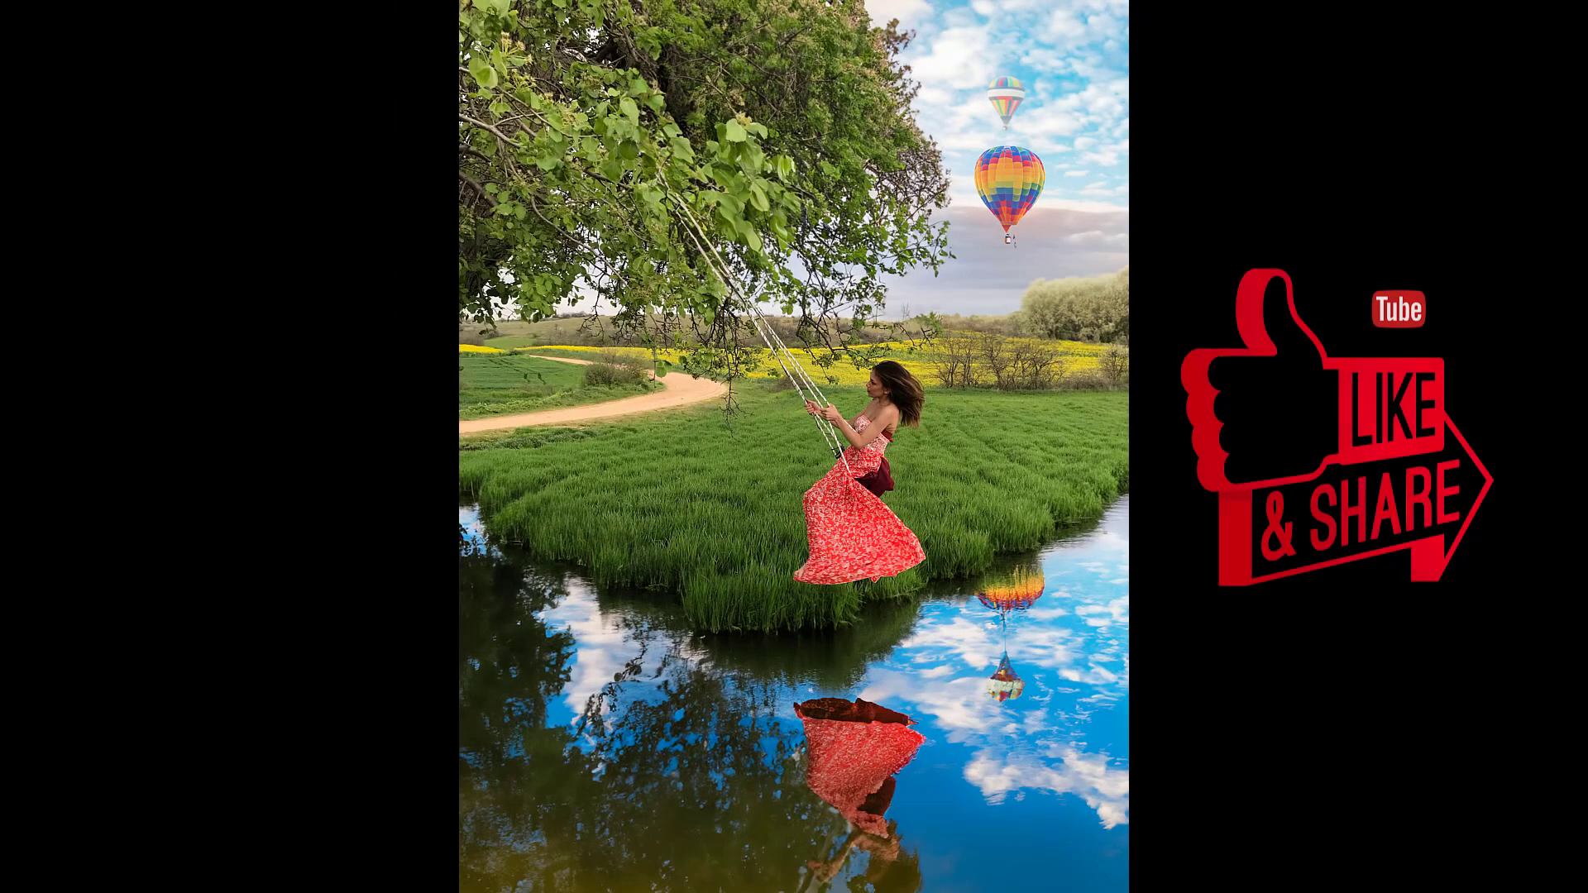